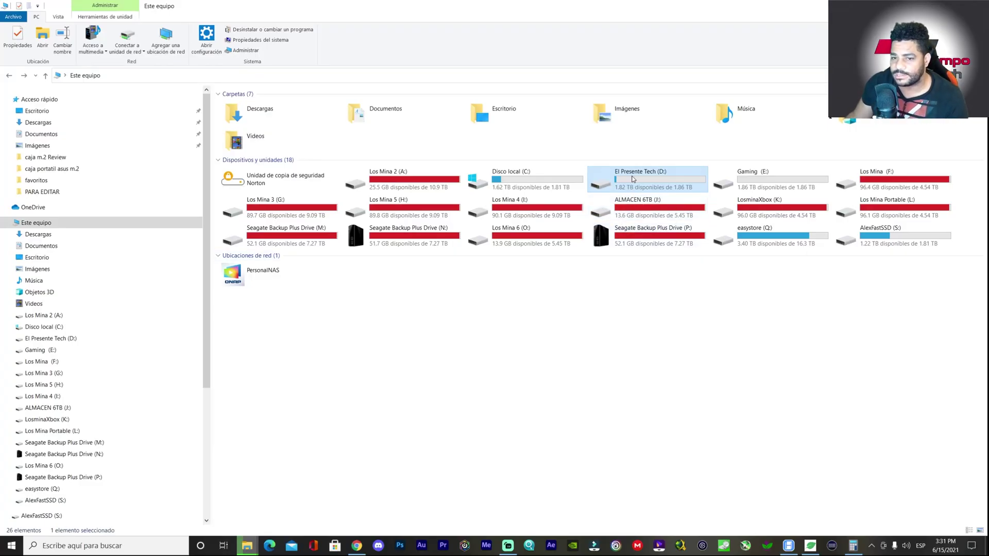
# - Compare the total size and free space of the El Presente Tech (D:) and Gaming (E:) drives
pyautogui.moveTo(633, 179)
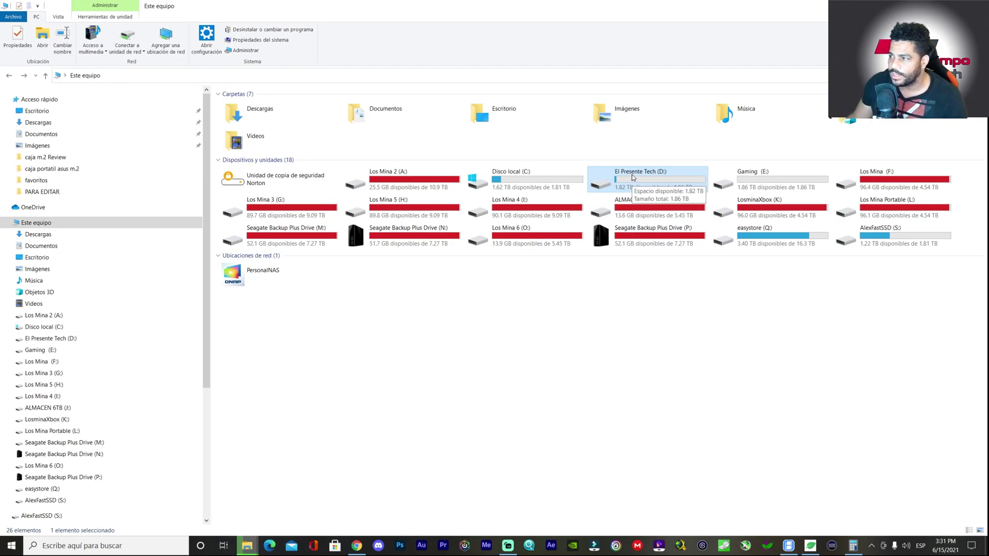
pyautogui.moveTo(628, 201)
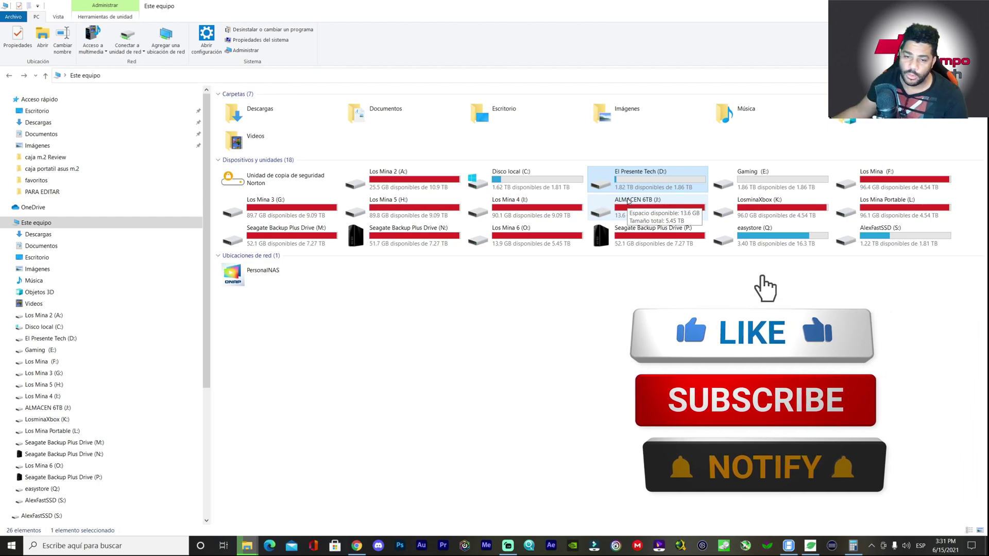
pyautogui.click(751, 188)
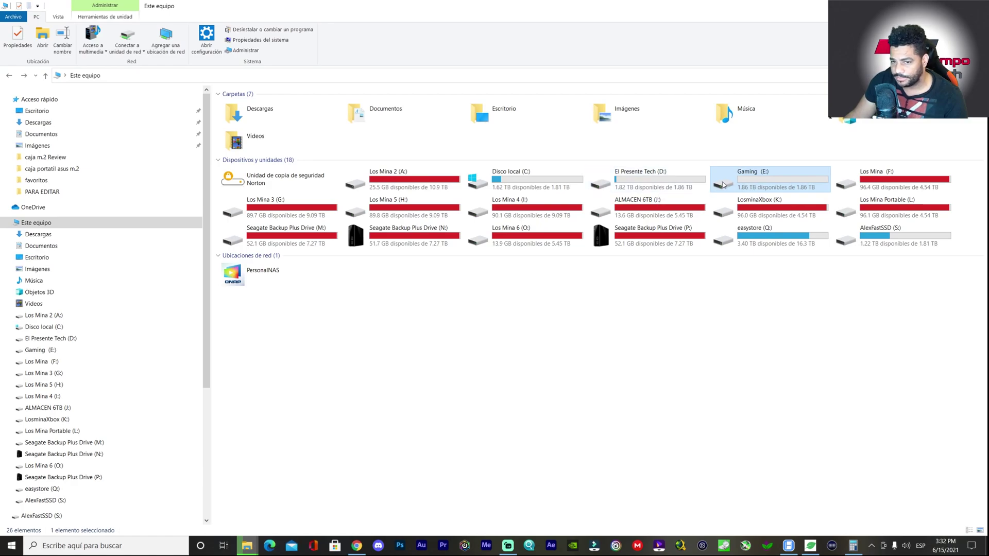
pyautogui.click(675, 185)
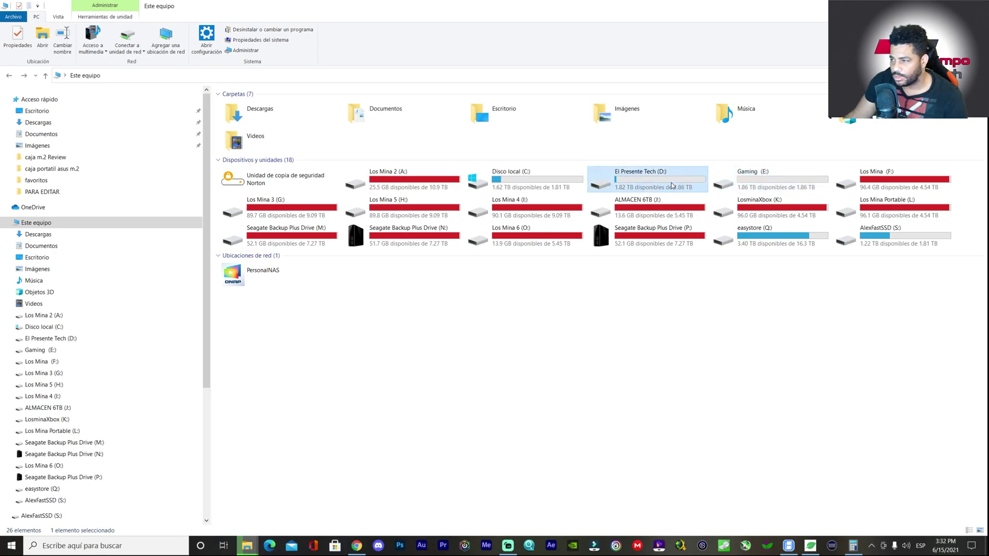
pyautogui.moveTo(672, 185)
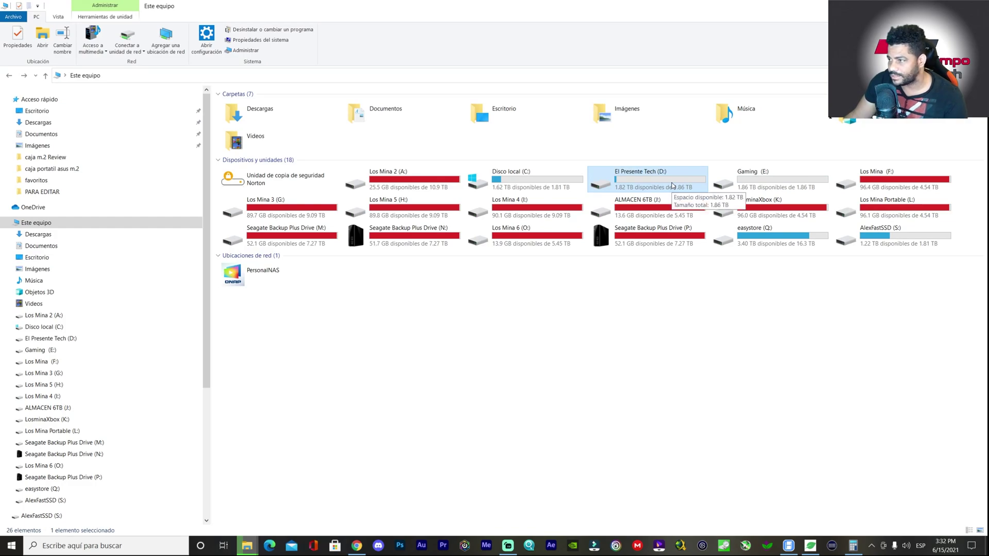
pyautogui.click(762, 187)
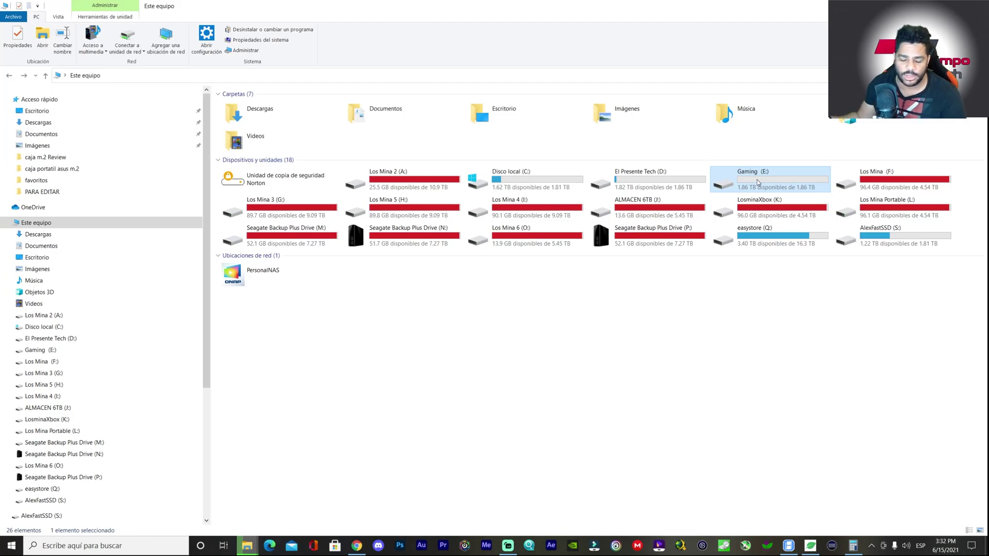
pyautogui.moveTo(757, 182)
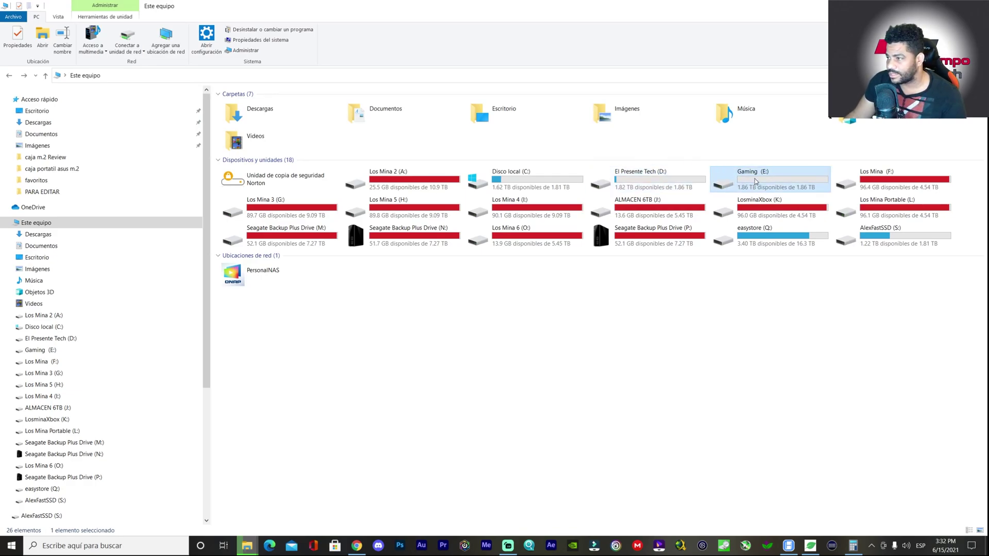
pyautogui.click(680, 183)
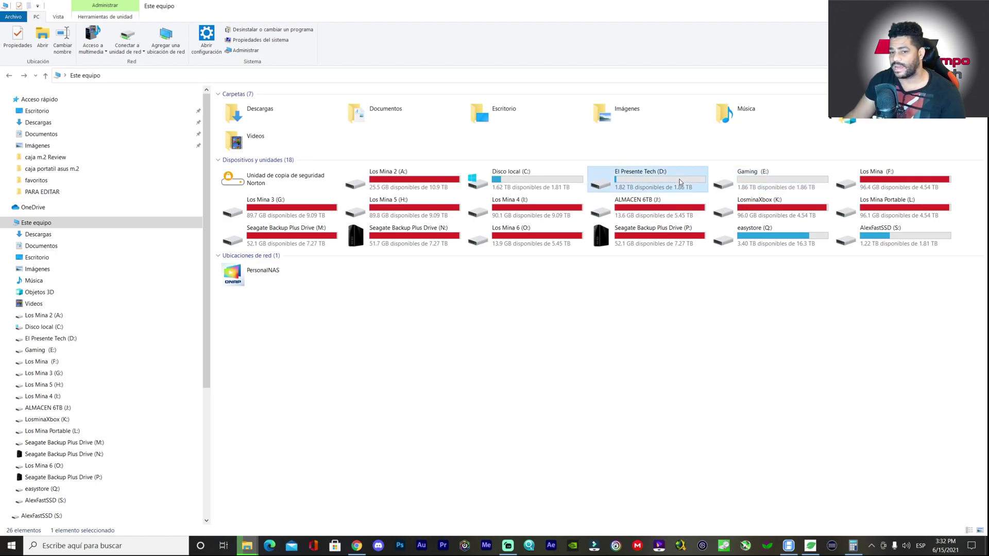
pyautogui.click(765, 182)
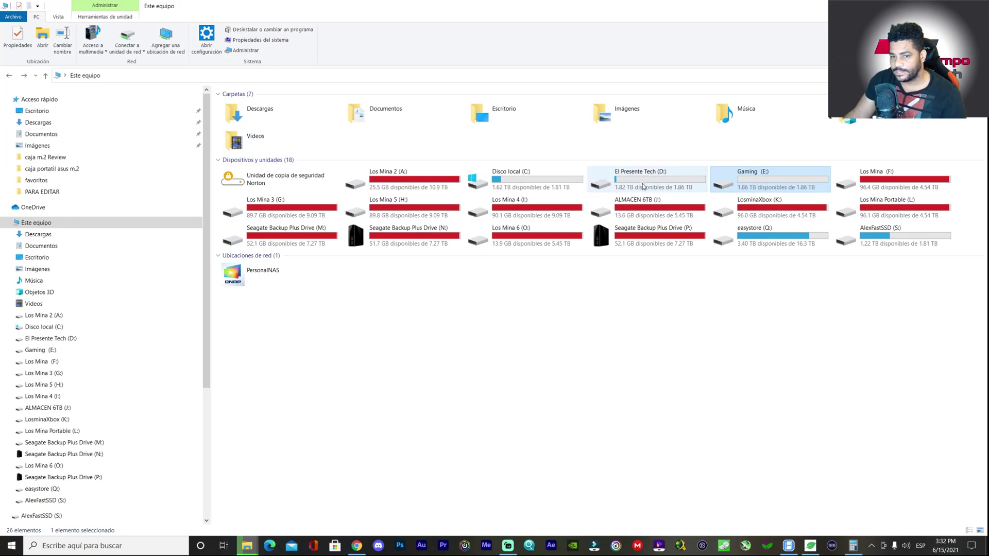
pyautogui.click(673, 182)
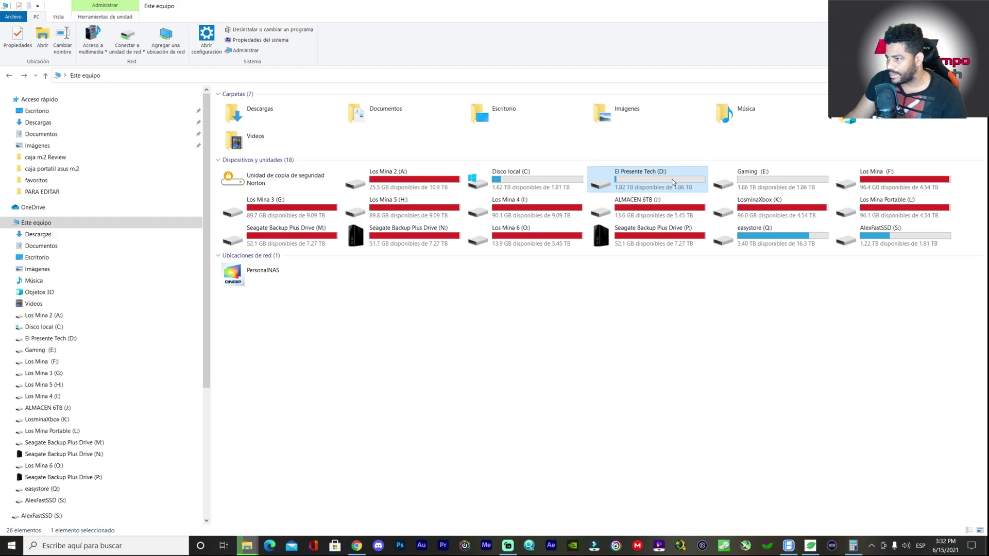
pyautogui.click(747, 184)
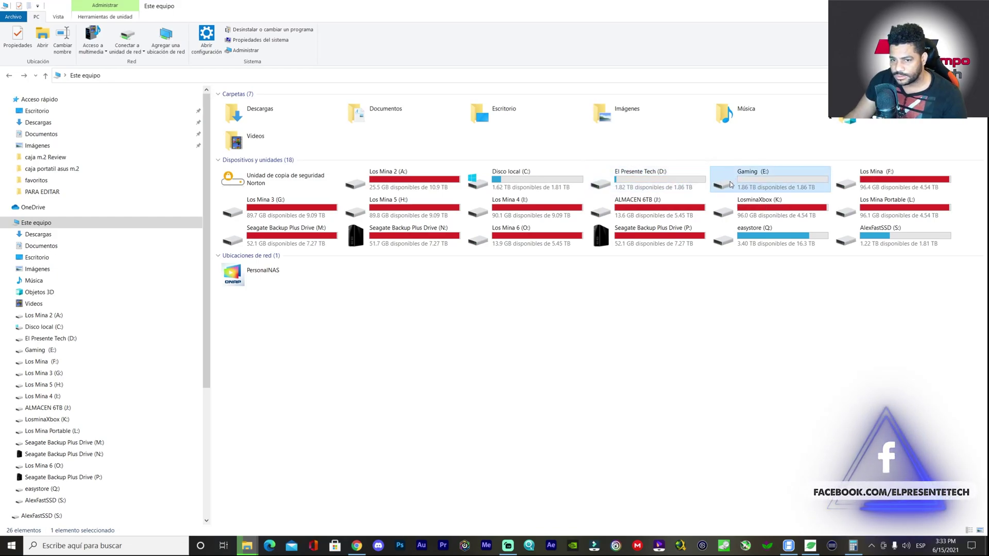
pyautogui.click(668, 180)
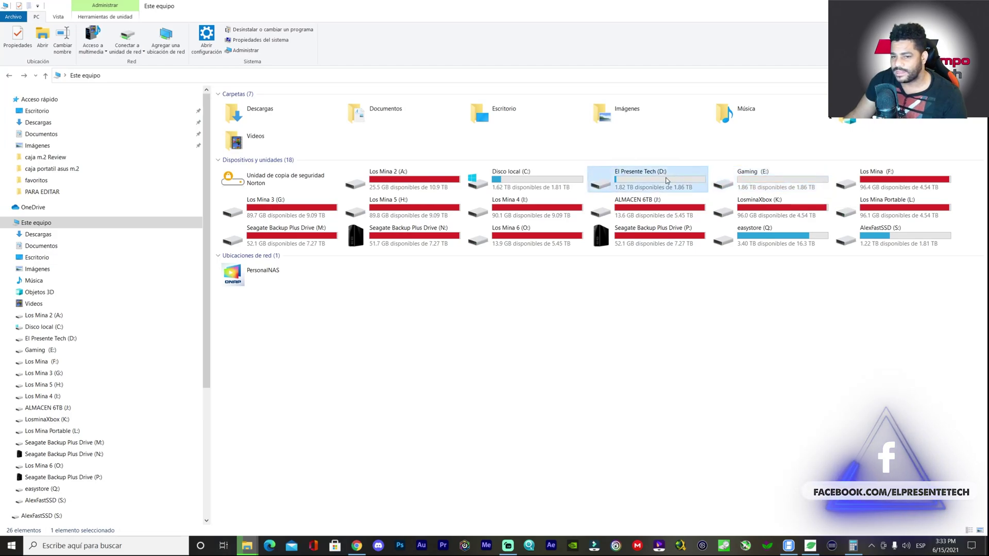
pyautogui.click(768, 181)
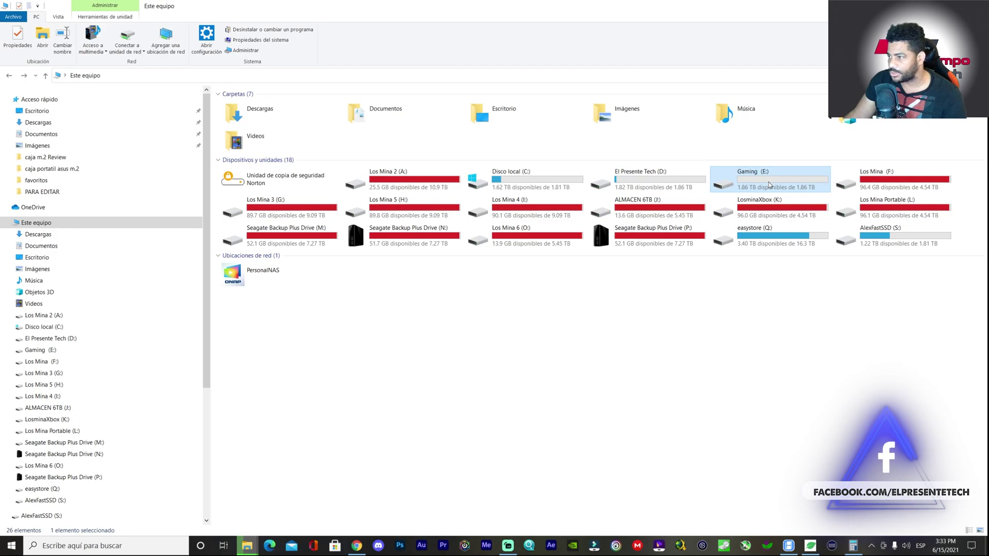
pyautogui.click(677, 187)
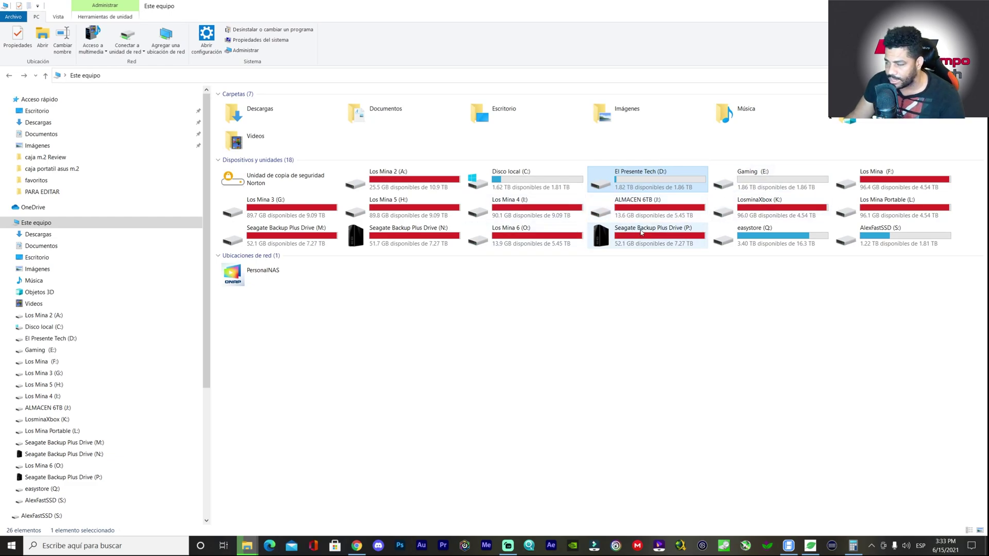
pyautogui.click(755, 188)
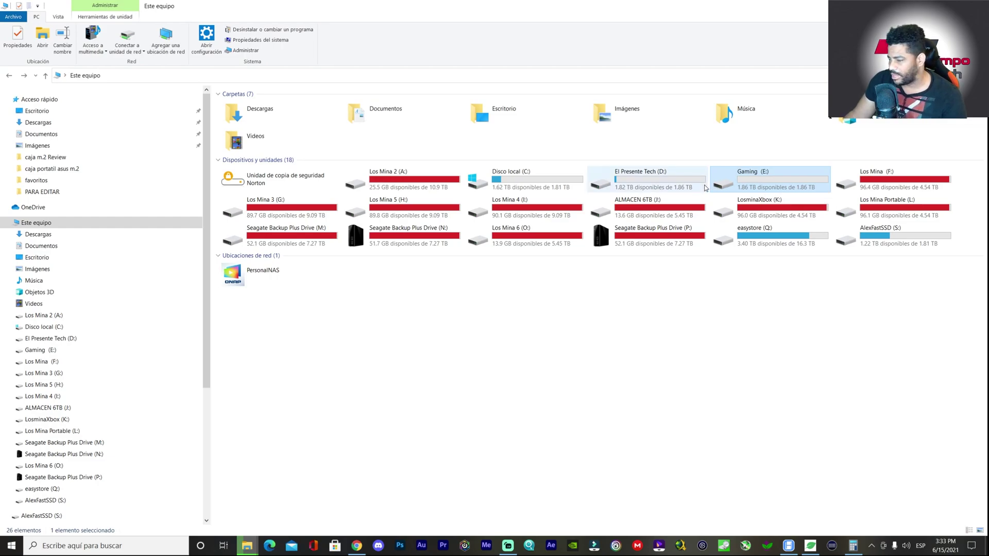
pyautogui.click(685, 186)
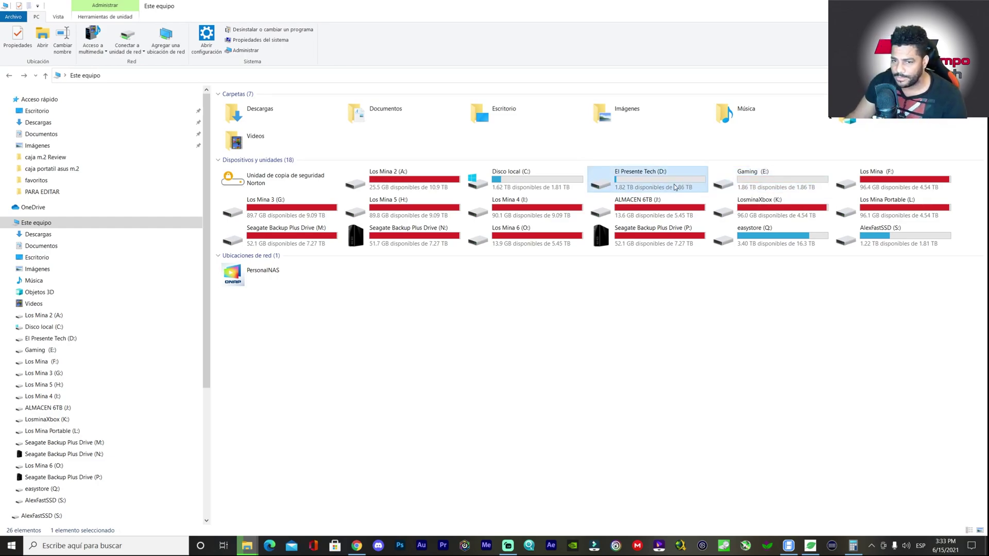
pyautogui.click(763, 185)
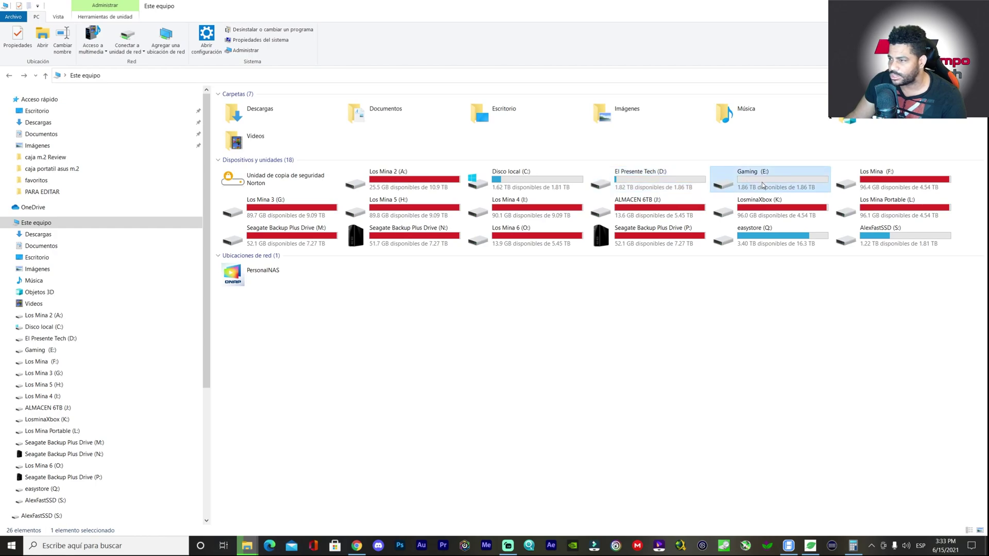
pyautogui.press('Left')
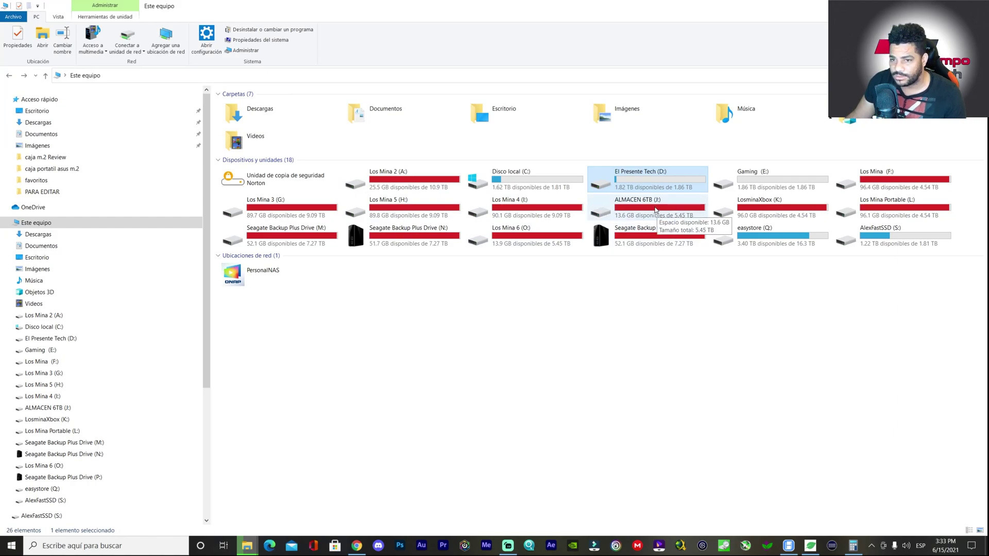
# - Check the plot count and estimated time to win in the Chia Blockchain farm overview, then return to File Explorer
pyautogui.hotkey('alt', 'Tab')
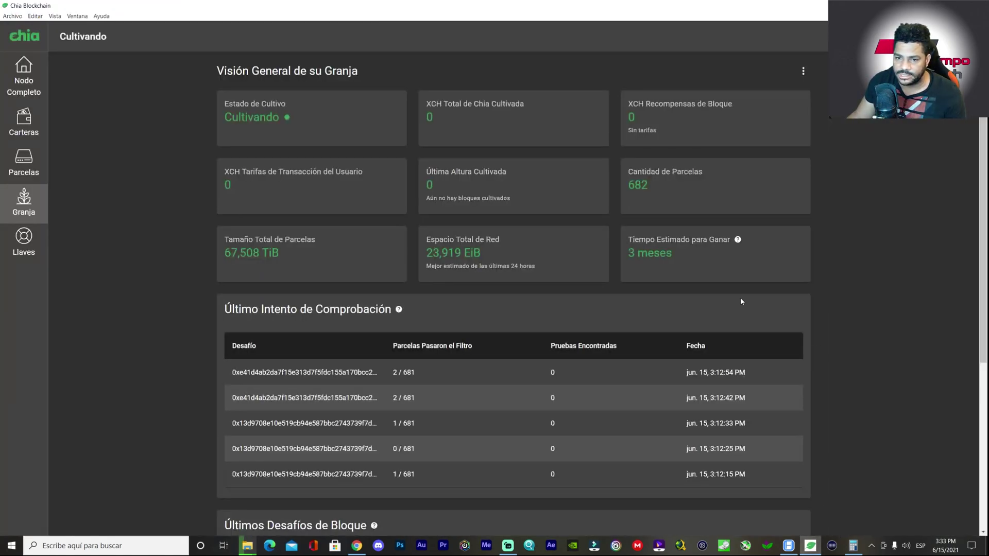
pyautogui.hotkey('alt', 'Tab')
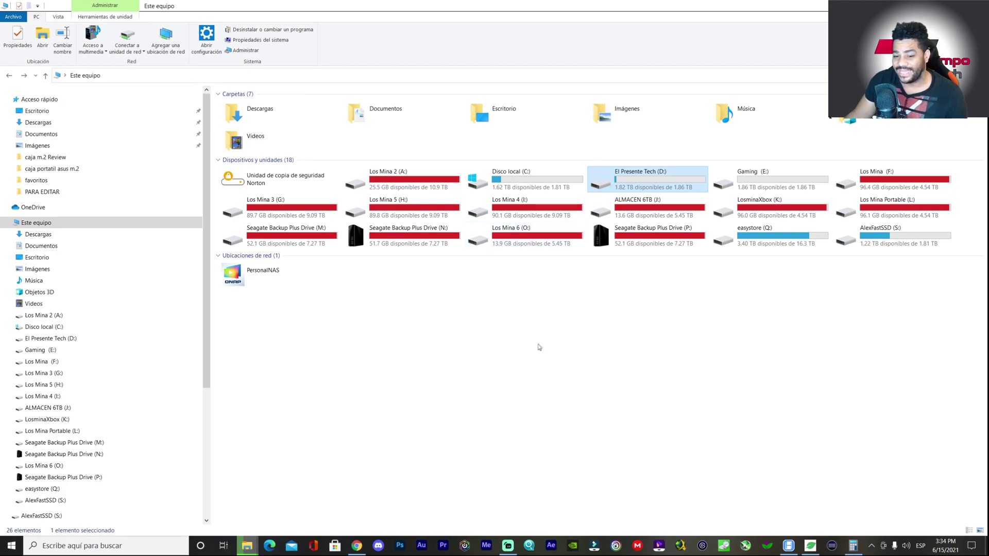
pyautogui.click(810, 546)
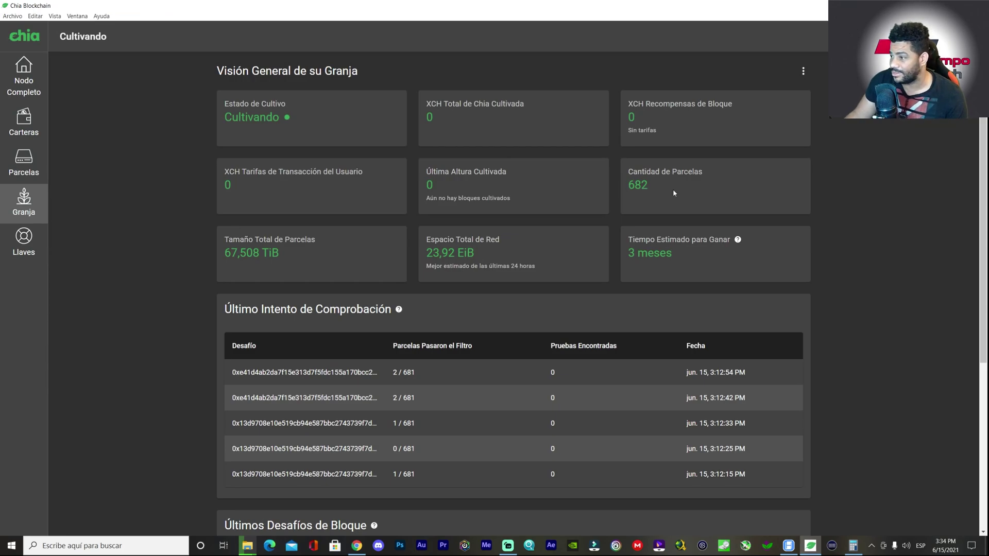
pyautogui.hotkey('alt', 'Tab')
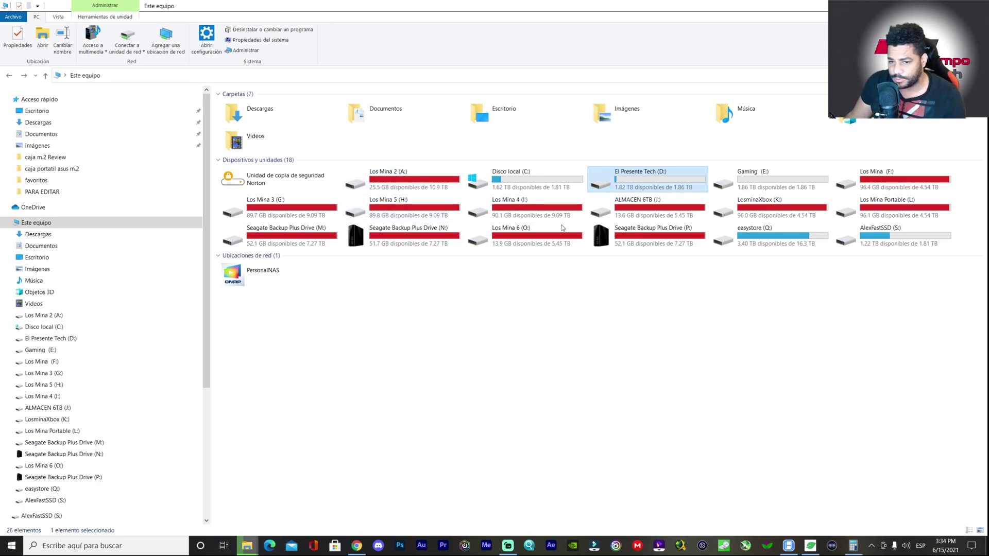
# - Review the plot sums in the Calculator history against the listed drives, including ALMACEN 6TB (J:) and LosminaXbox (K:)
pyautogui.click(854, 549)
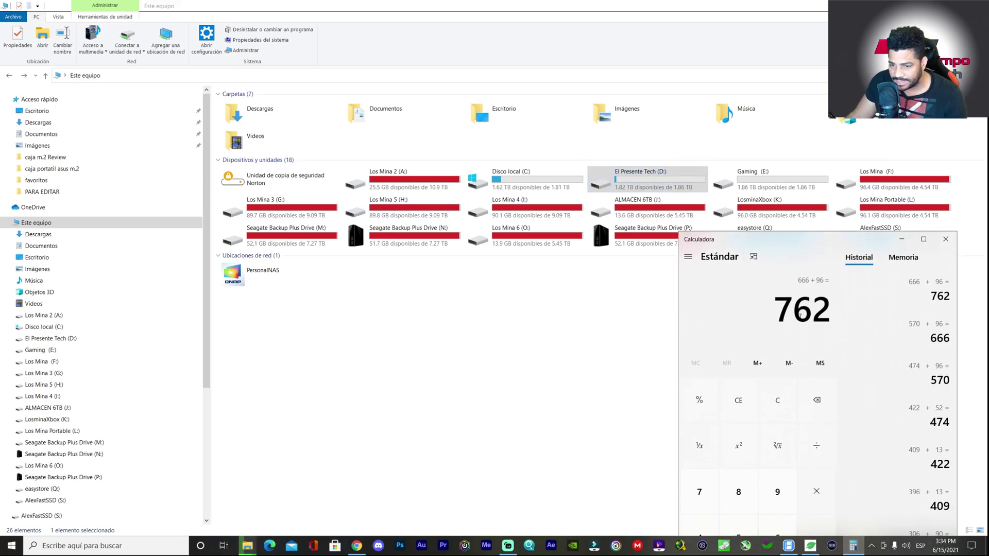
pyautogui.moveTo(830, 242); pyautogui.dragTo(796, 328)
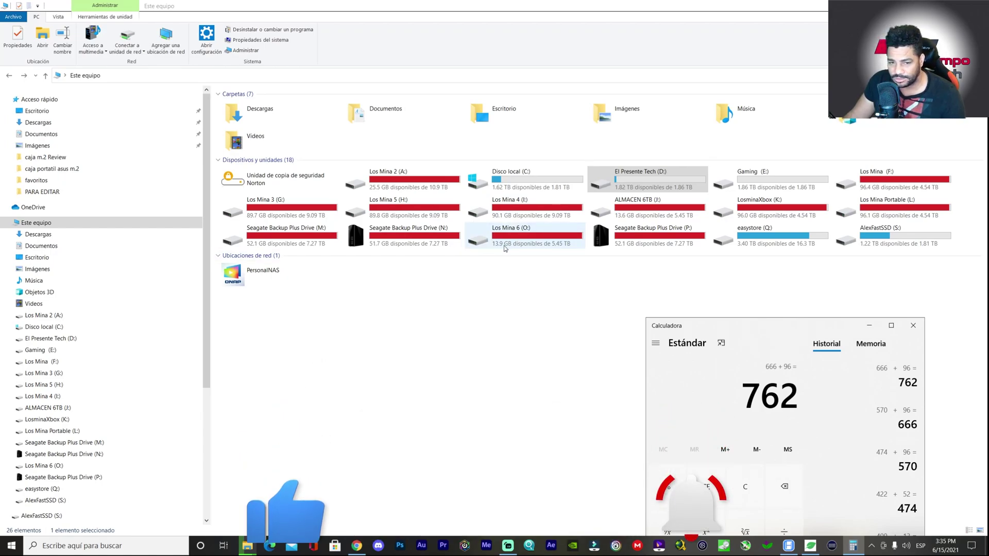
pyautogui.click(650, 245)
pyautogui.click(640, 216)
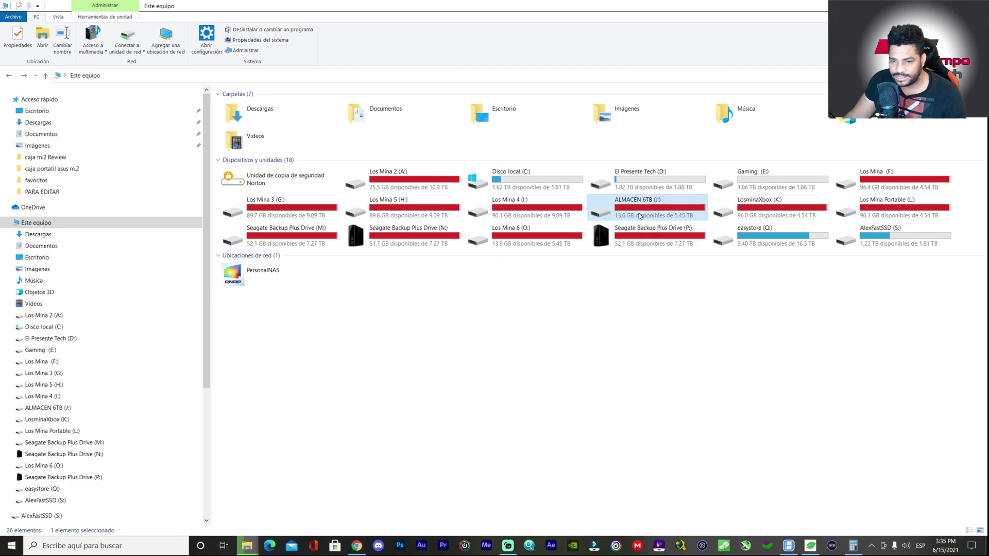
pyautogui.click(789, 218)
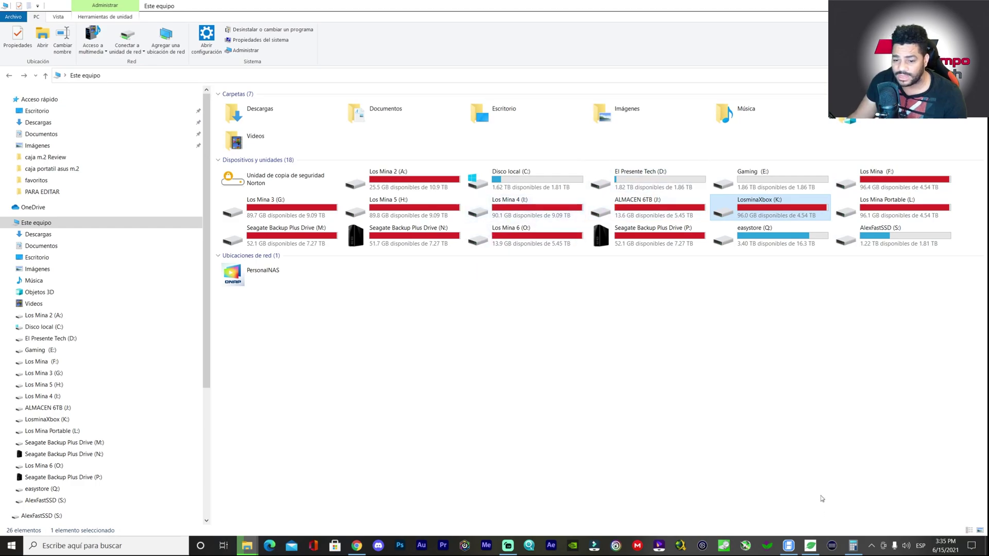
pyautogui.click(853, 545)
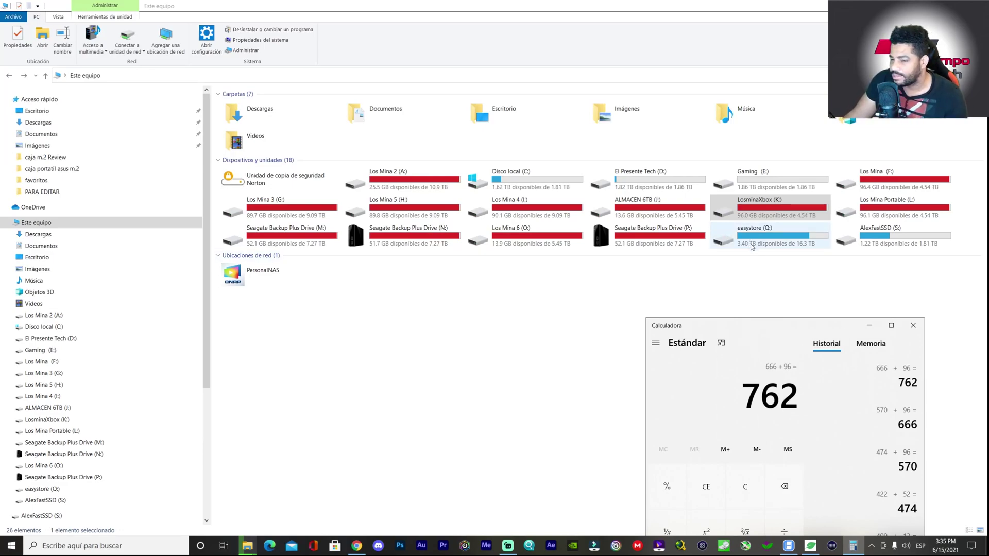
pyautogui.click(869, 326)
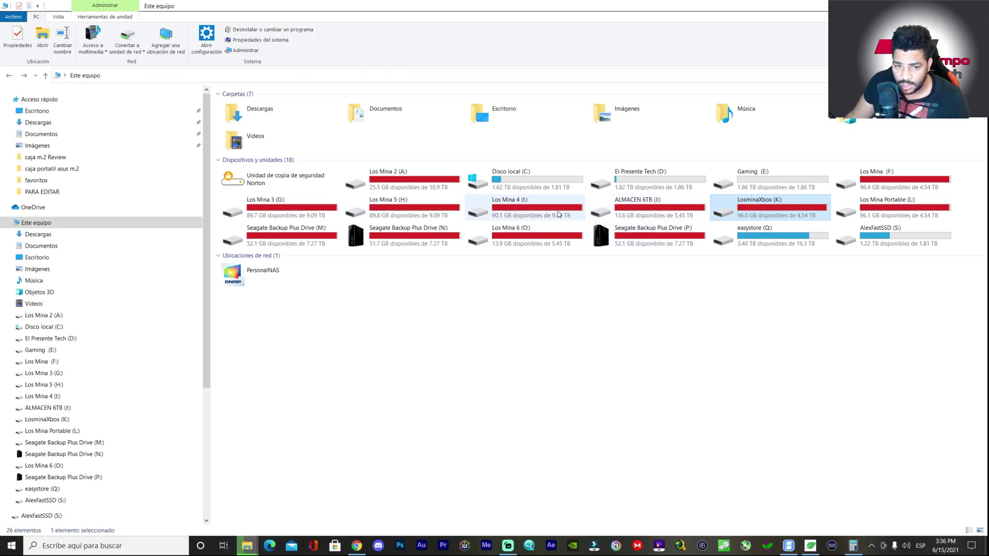
# - Examine the OBS RECORD folder and the plot files on the Los Mina 5 (H:) drive, then return to Este equipo
pyautogui.doubleClick(450, 212)
pyautogui.click(300, 109)
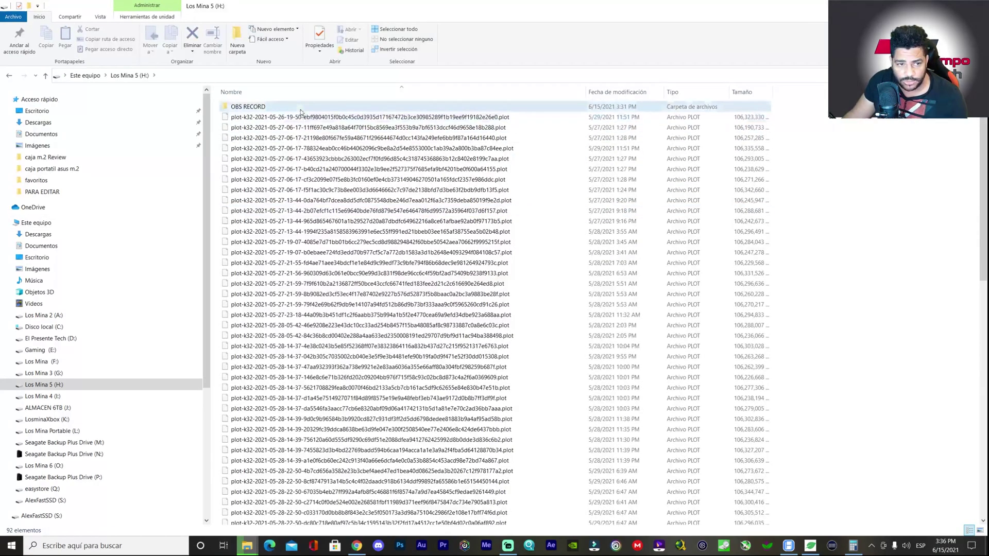
pyautogui.doubleClick(301, 109)
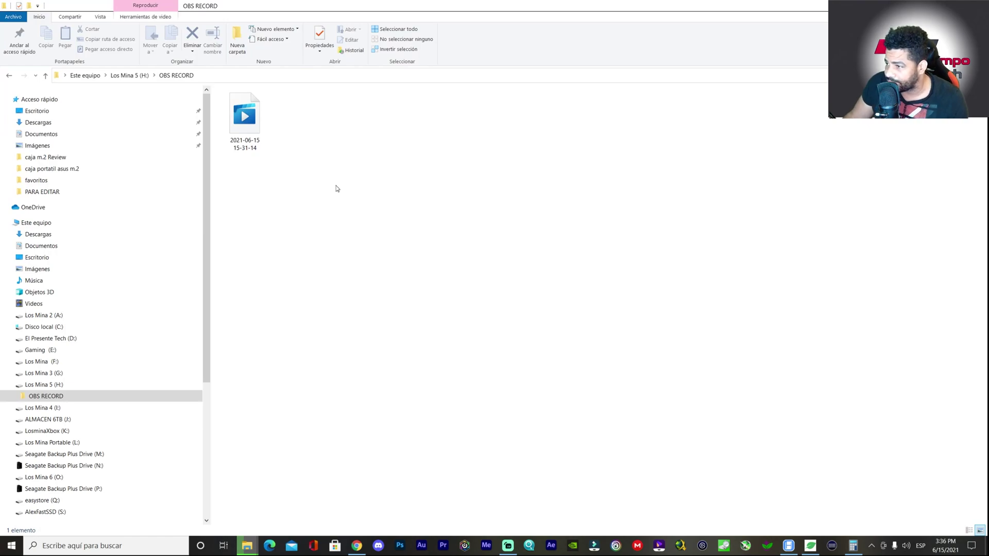
pyautogui.hotkey('alt', 'Left')
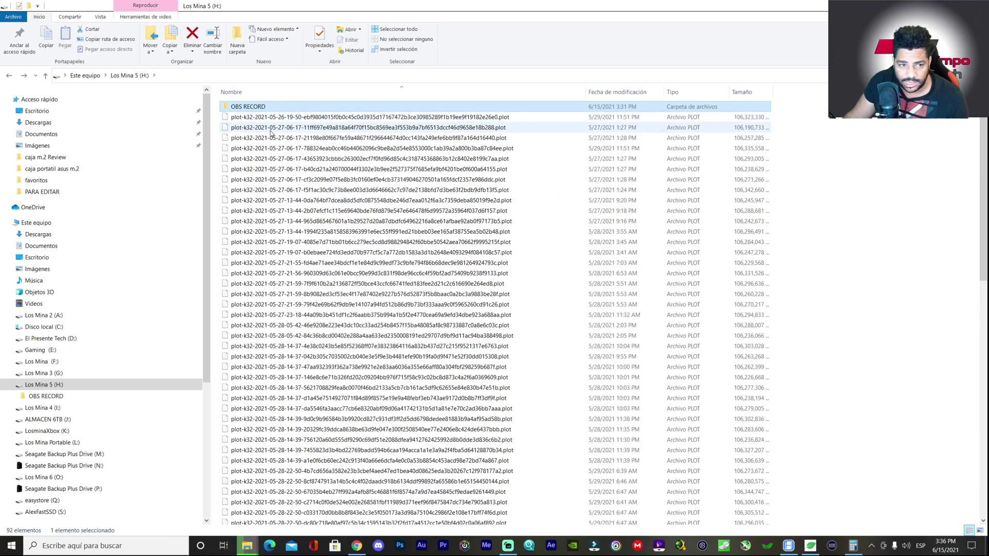
pyautogui.scroll(-11, 348, 156)
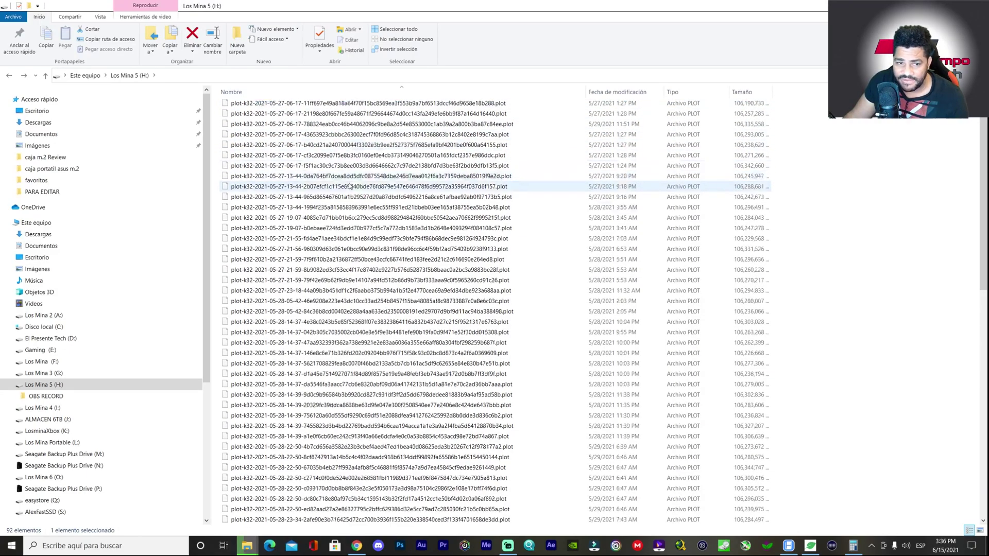
pyautogui.scroll(11, 358, 186)
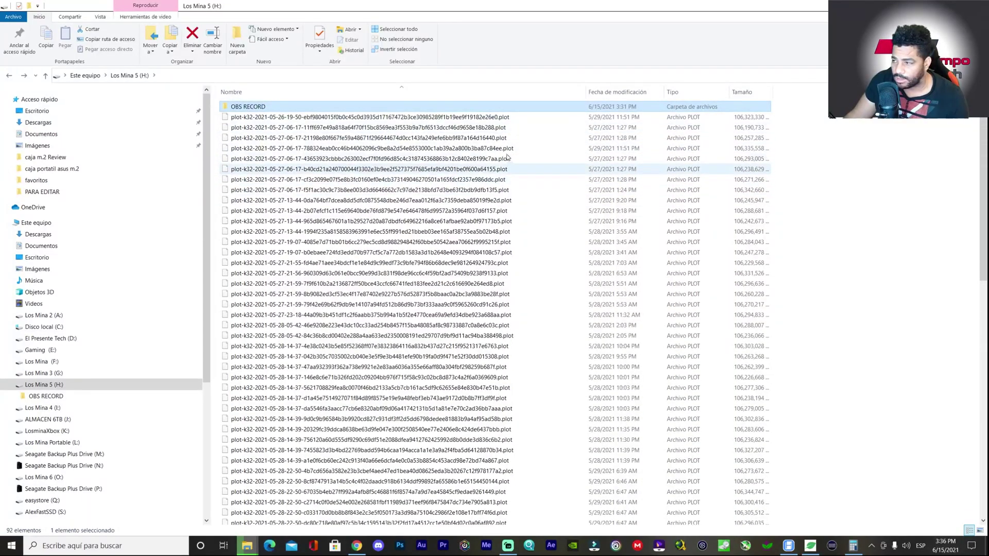
pyautogui.press('BackSpace')
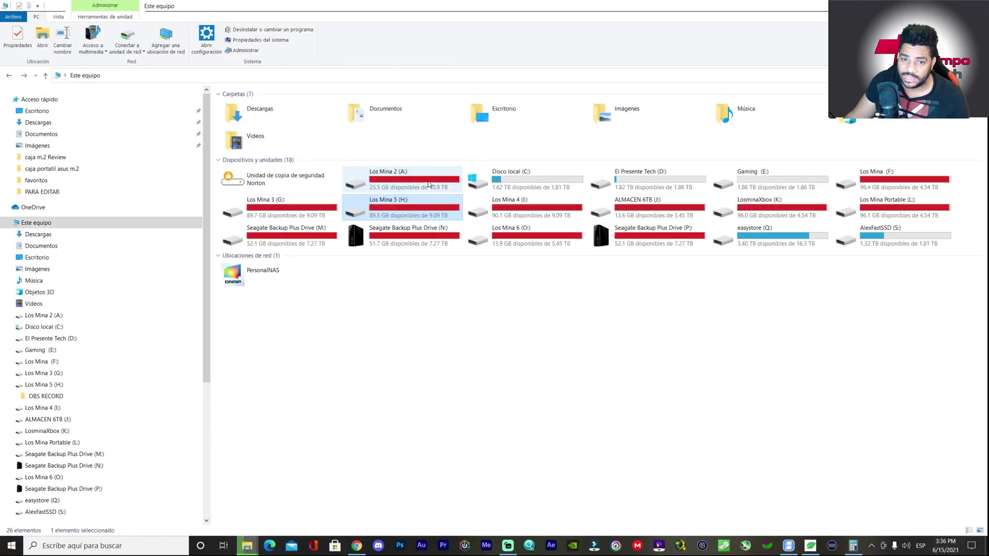
# - Check the total plot size in the Chia Blockchain farm overview, then return to File Explorer and select the El Presente Tech (D:) drive
pyautogui.click(816, 541)
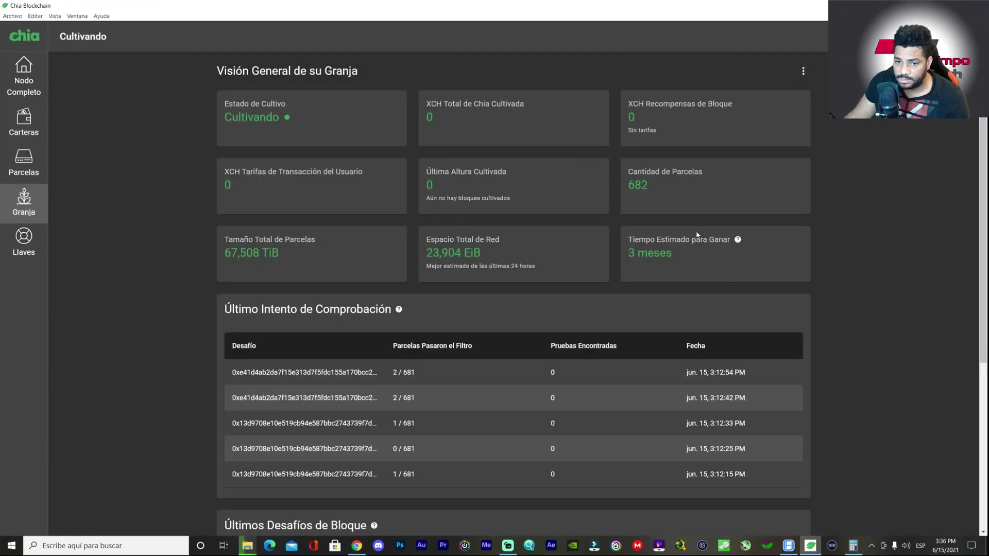
pyautogui.click(24, 163)
pyautogui.click(24, 202)
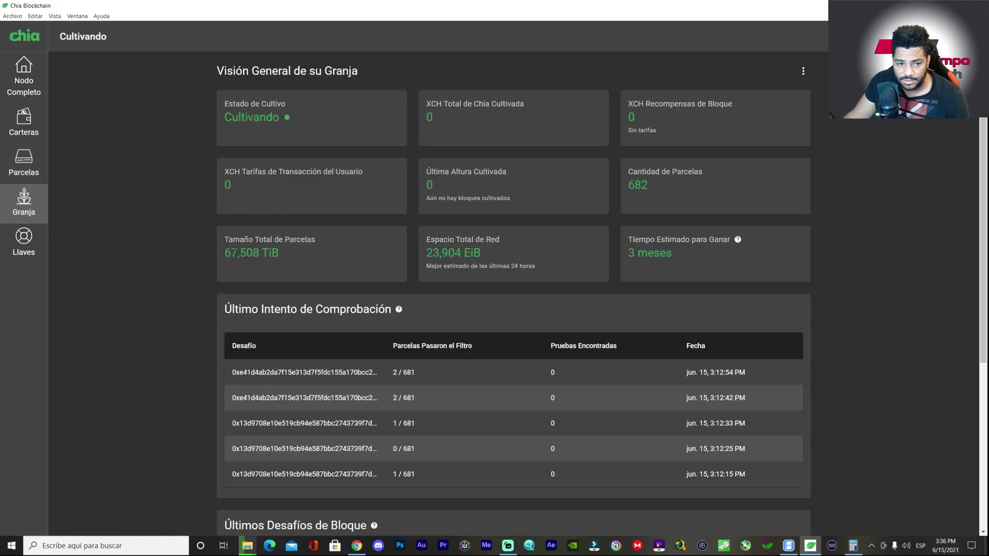
pyautogui.moveTo(230, 253); pyautogui.dragTo(297, 259)
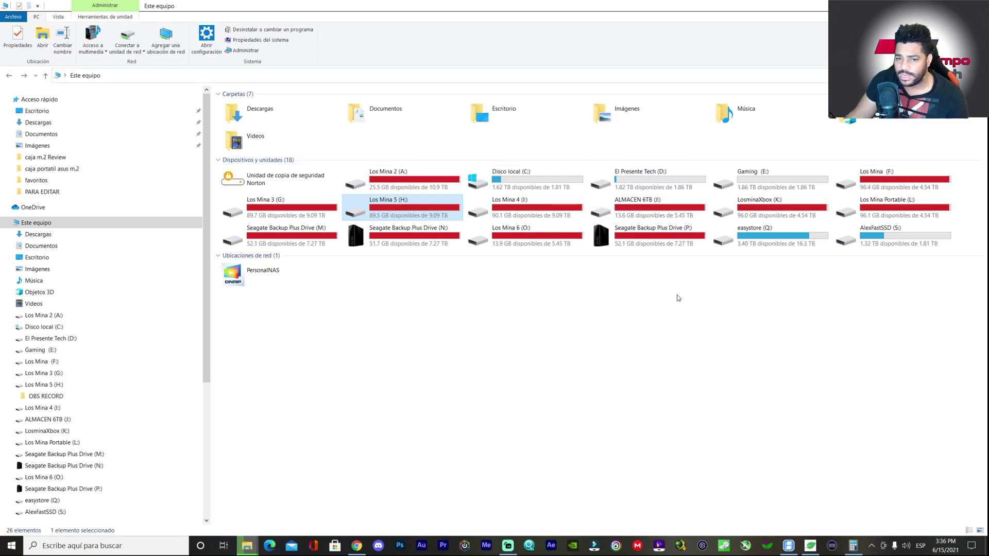
pyautogui.click(669, 208)
pyautogui.click(670, 184)
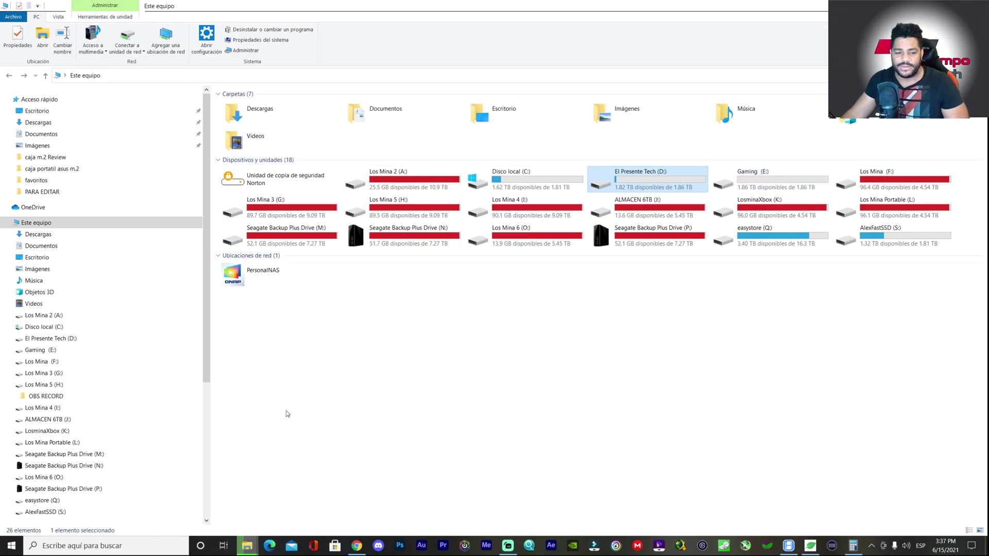
# - Search Windows for "AL", open Administrar espacios de almacenamiento, and maximize its window
pyautogui.click(159, 546)
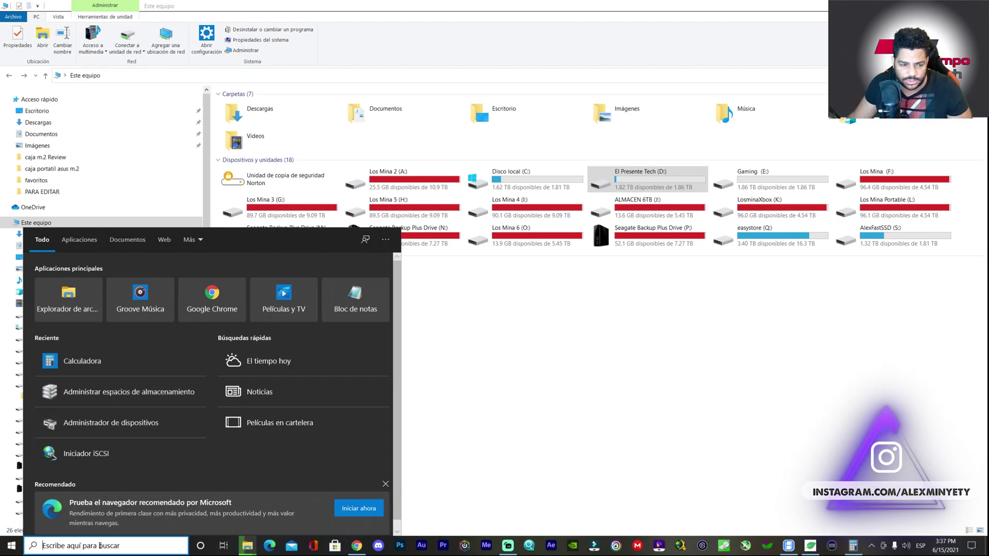
pyautogui.write('A')
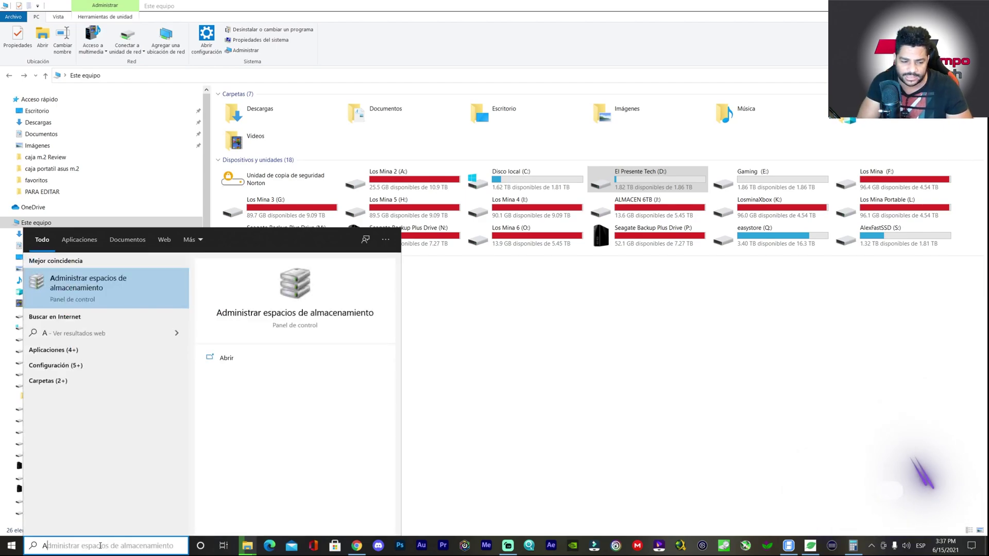
pyautogui.write('L')
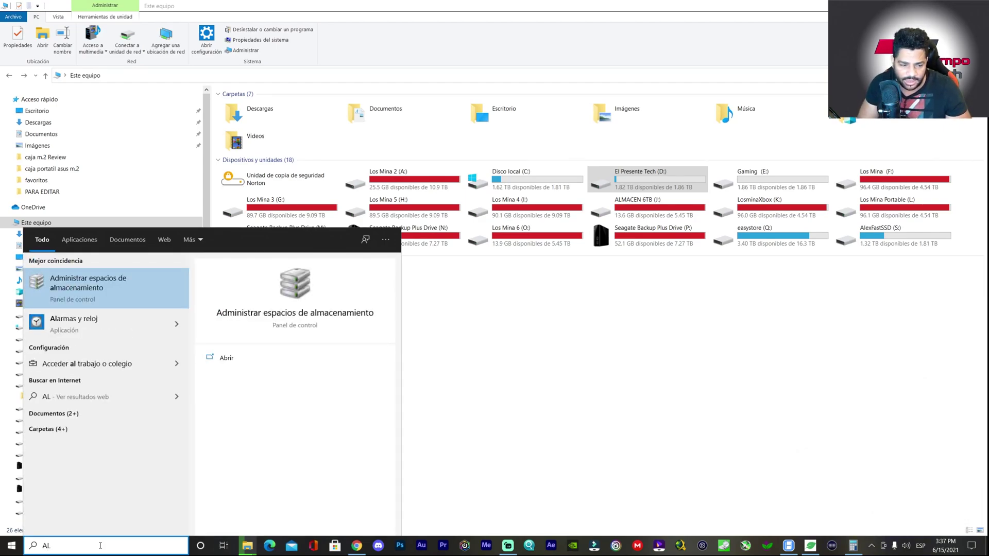
pyautogui.press('Return')
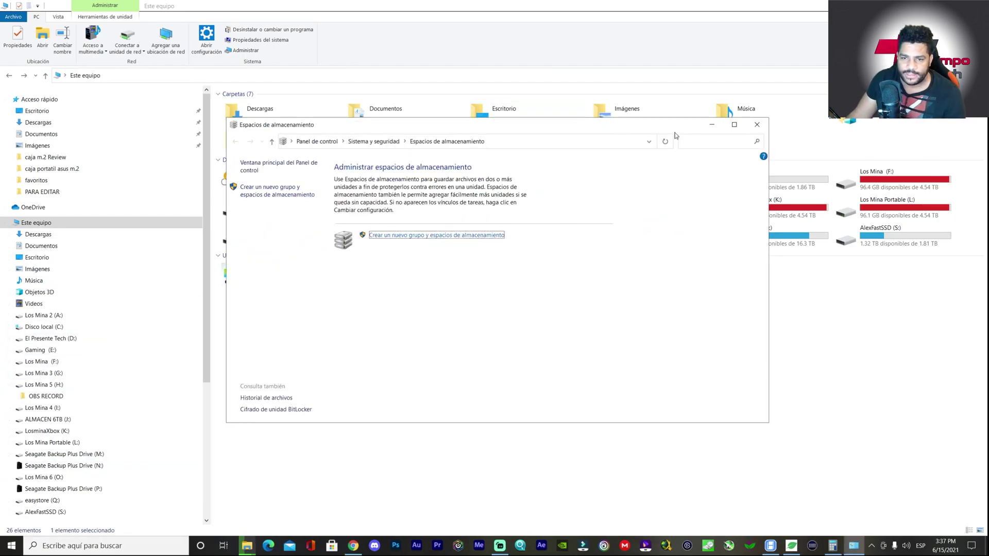
pyautogui.click(735, 126)
pyautogui.moveTo(349, 14); pyautogui.dragTo(824, 64)
pyautogui.doubleClick(819, 64)
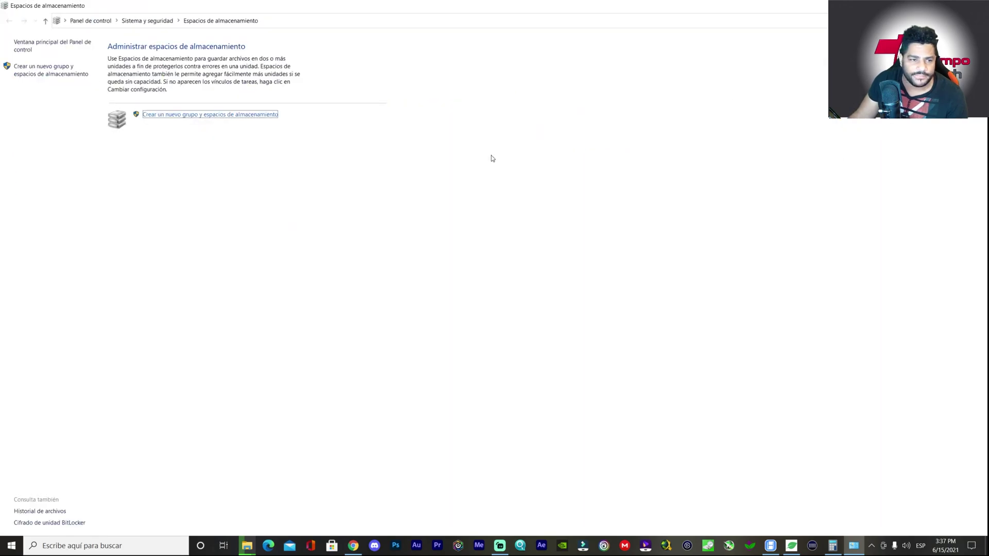
# - Start creating a new storage pool with administrator permission and select the PCIe SSD (D:) drive, Disco 6, for it
pyautogui.click(194, 115)
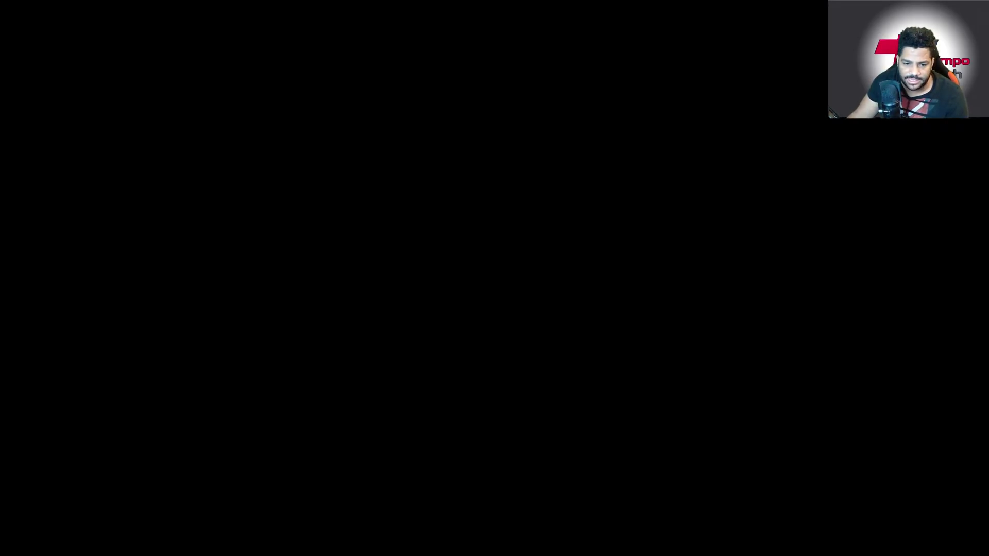
pyautogui.click(438, 326)
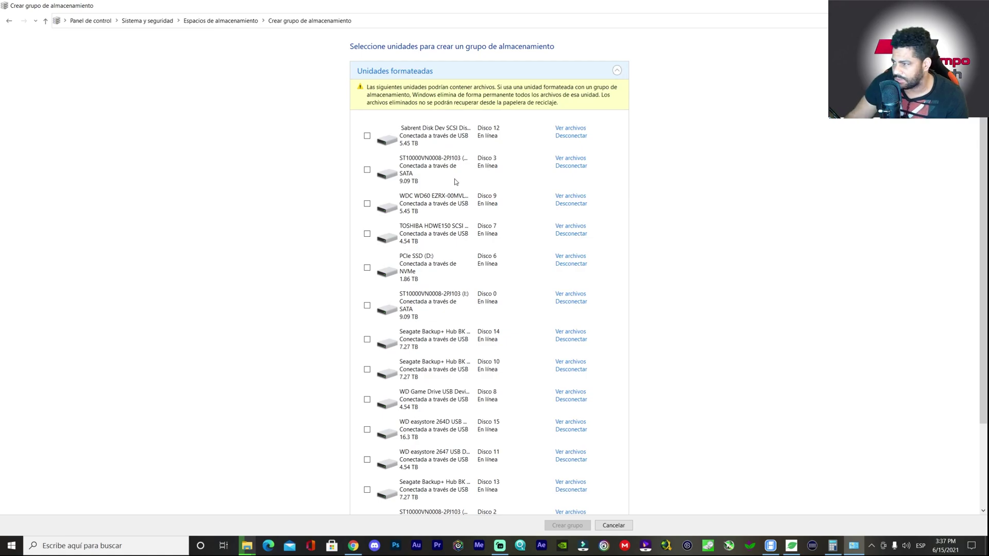
pyautogui.scroll(-3, 455, 183)
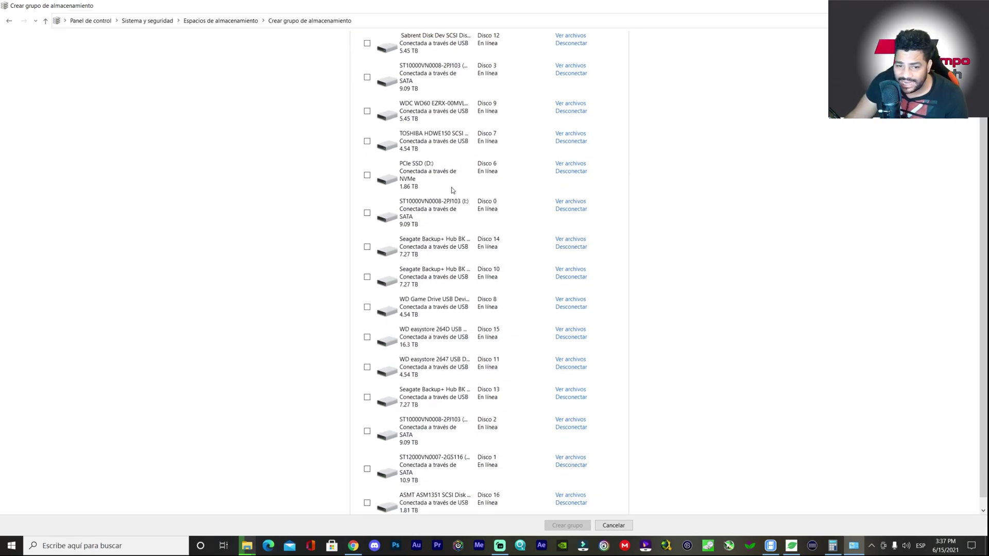
pyautogui.scroll(-1, 456, 185)
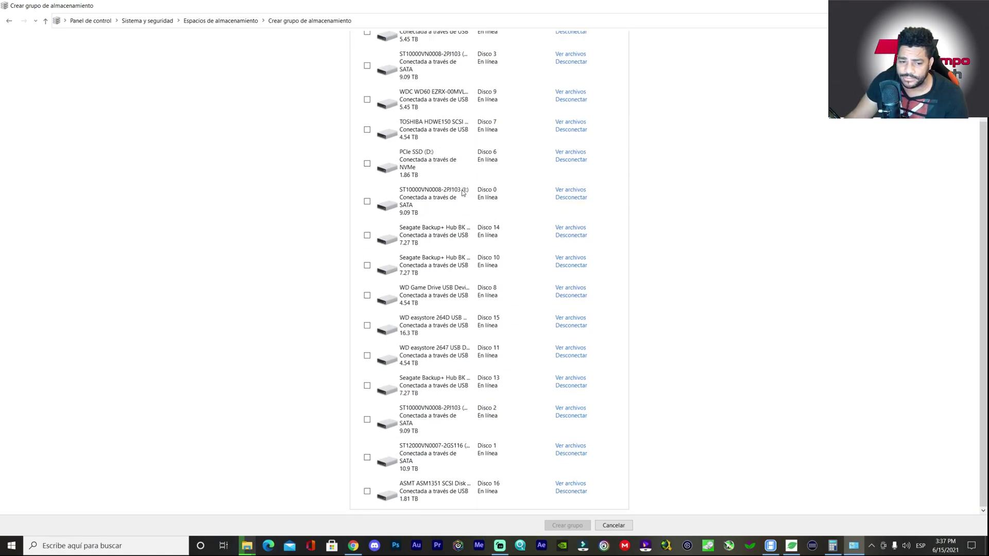
pyautogui.scroll(4, 502, 246)
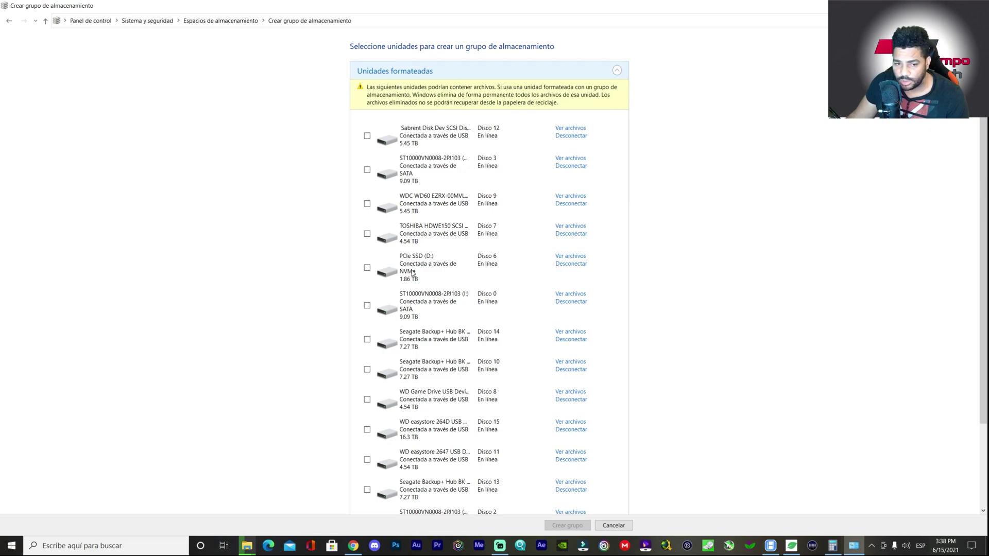
pyautogui.click(367, 268)
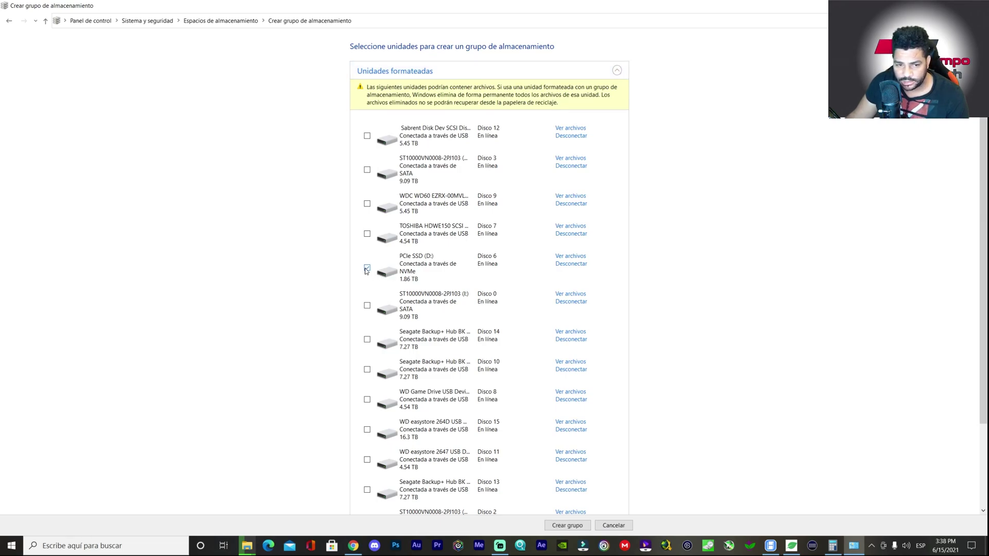
# - Examine the models, connection types and capacities of the other formatted drives available for the storage pool
pyautogui.scroll(-3, 420, 271)
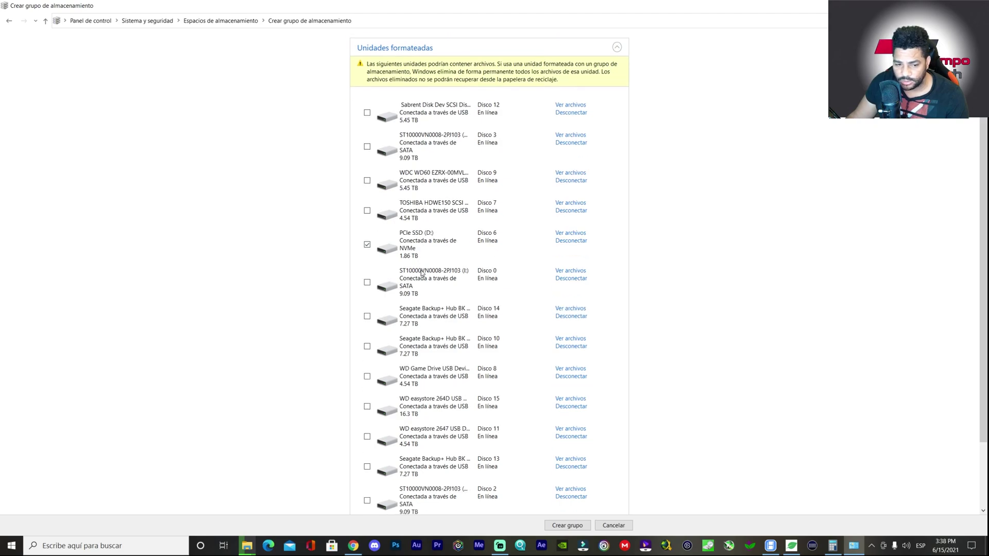
pyautogui.scroll(-1, 432, 273)
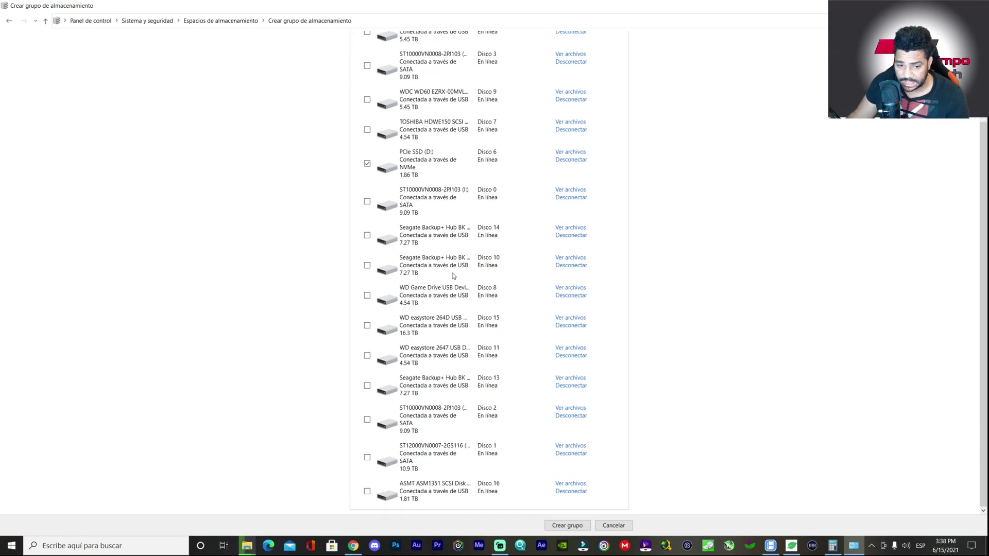
pyautogui.scroll(1, 464, 282)
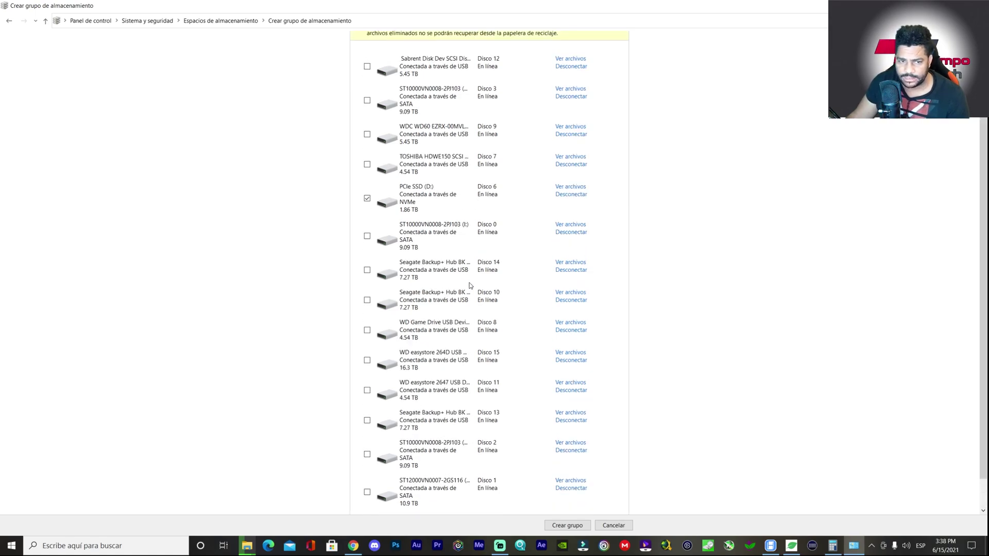
pyautogui.scroll(1, 469, 286)
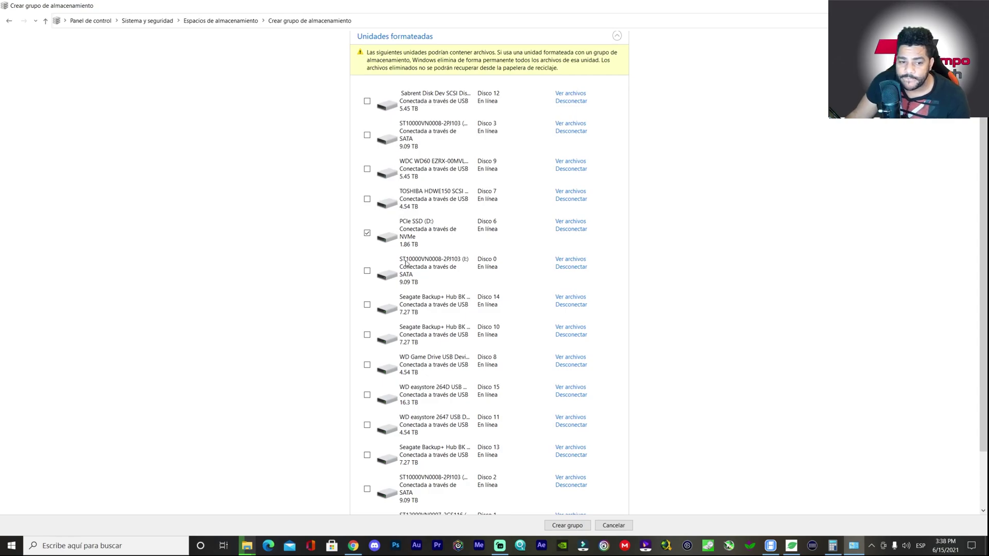
pyautogui.scroll(-3, 404, 260)
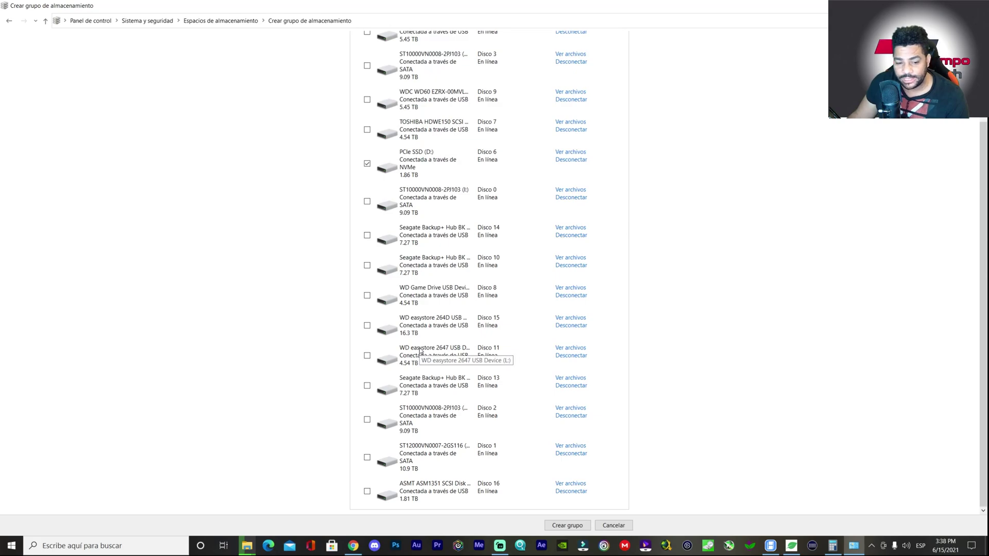
pyautogui.scroll(5, 420, 350)
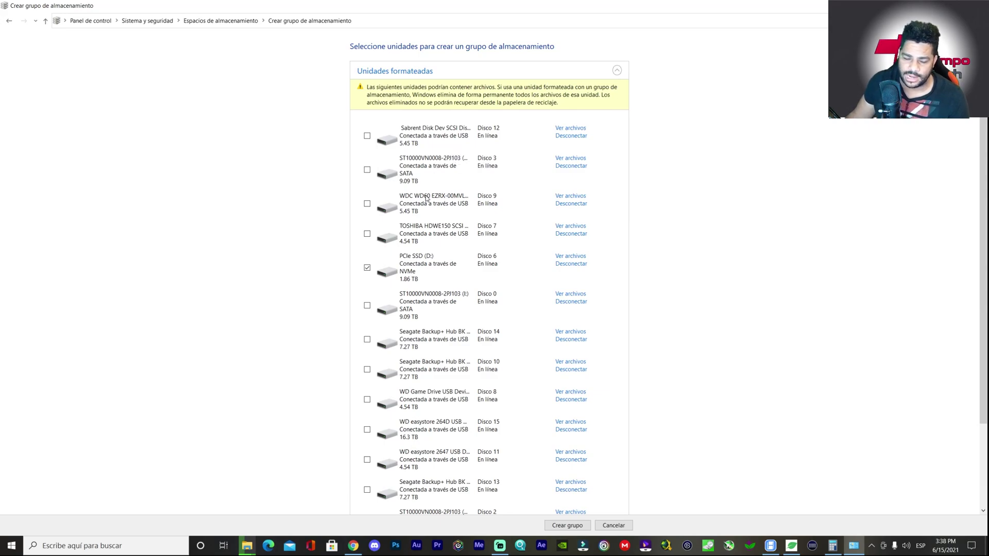
pyautogui.scroll(-1, 415, 216)
pyautogui.scroll(-1, 415, 216)
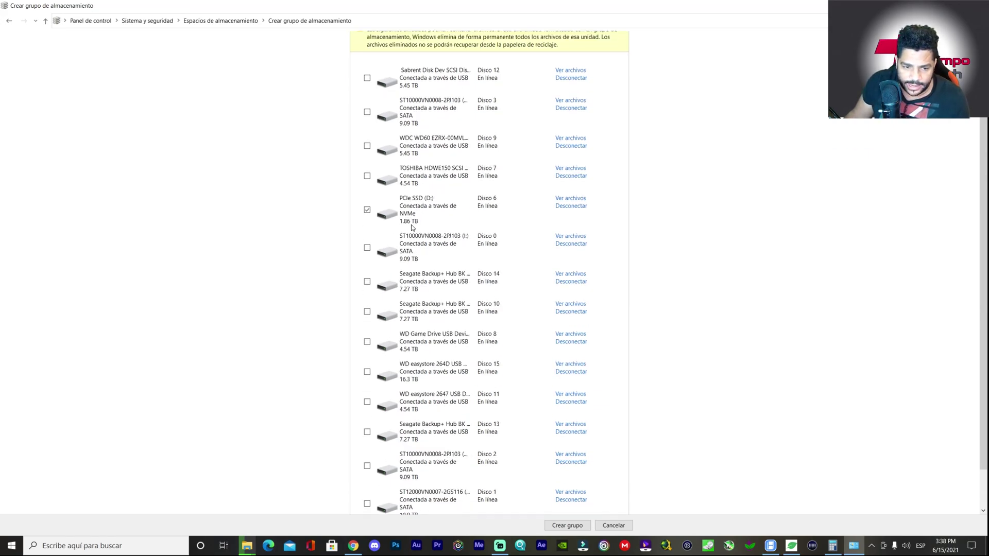
pyautogui.scroll(-1, 412, 227)
pyautogui.scroll(-1, 415, 242)
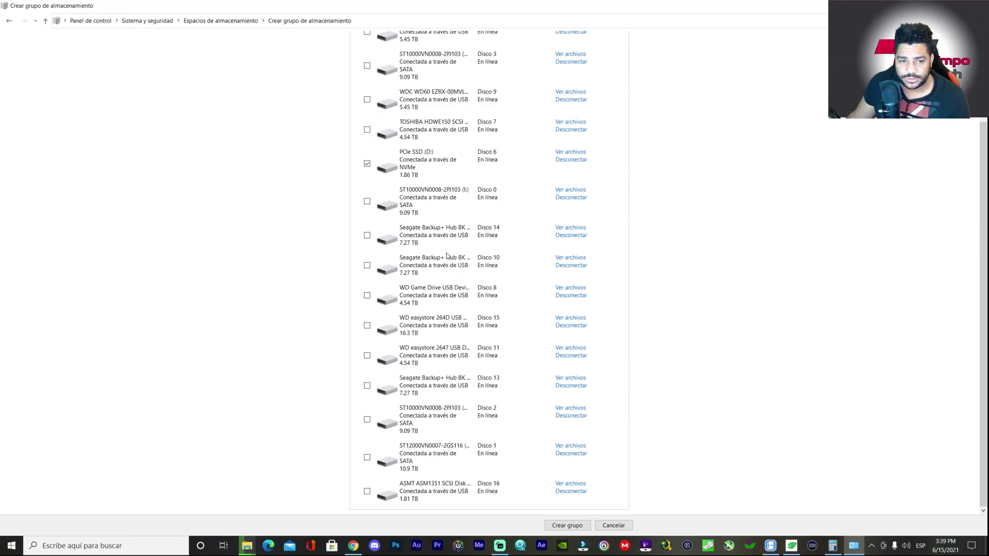
pyautogui.scroll(2, 446, 255)
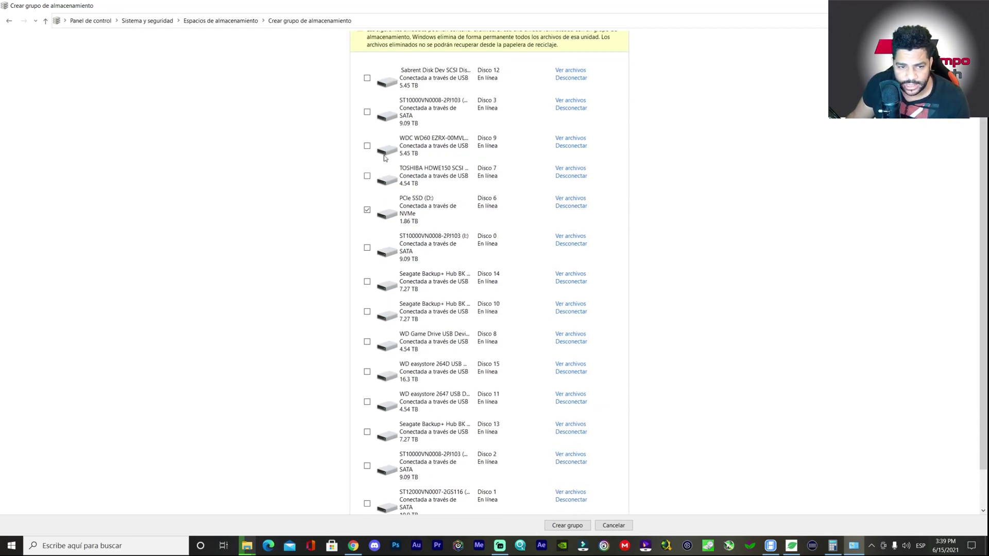
pyautogui.scroll(1, 403, 173)
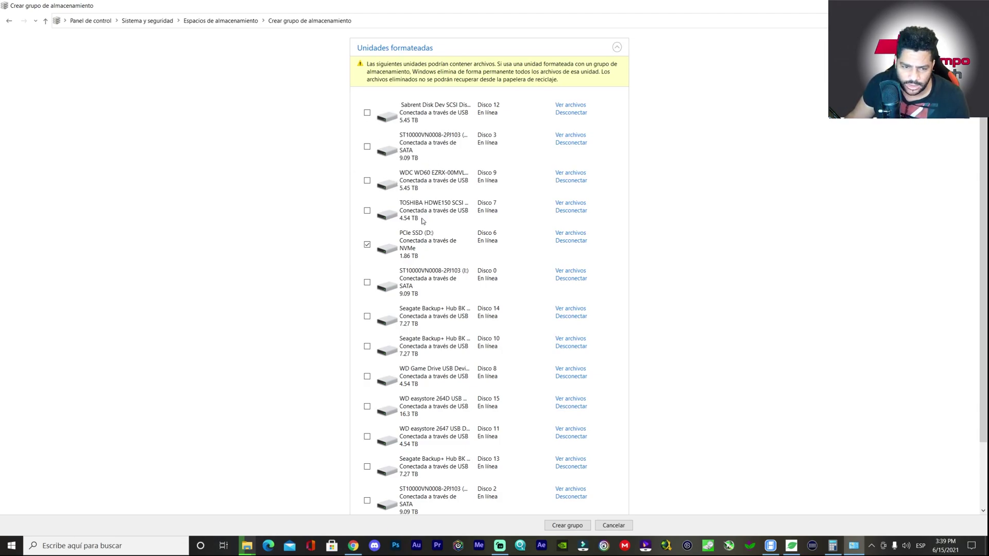
pyautogui.scroll(-2, 423, 220)
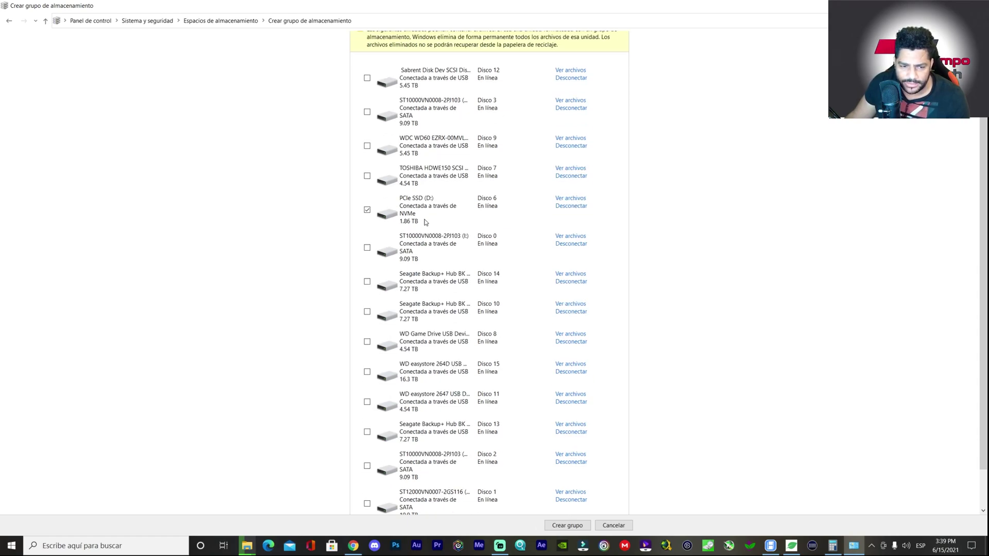
pyautogui.scroll(-1, 427, 232)
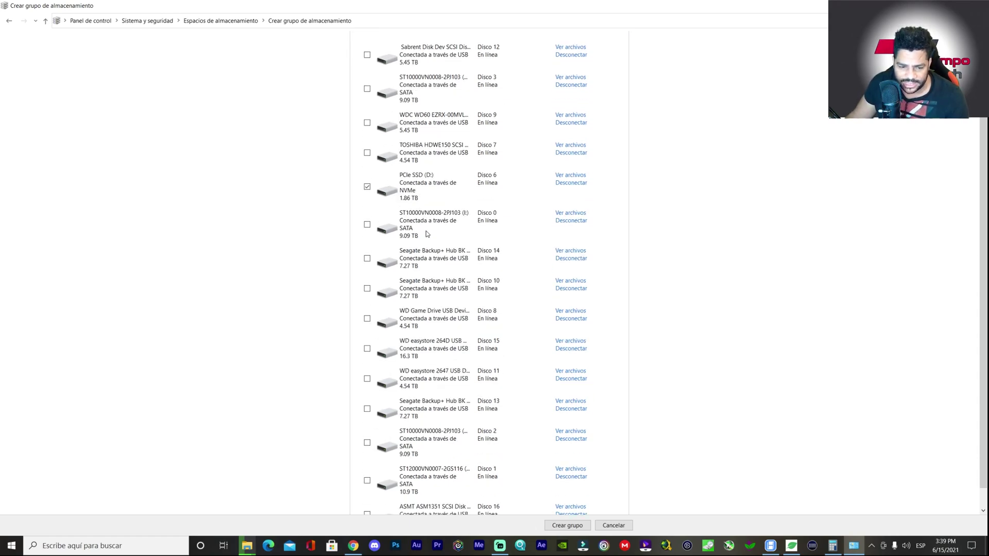
pyautogui.scroll(-1, 426, 235)
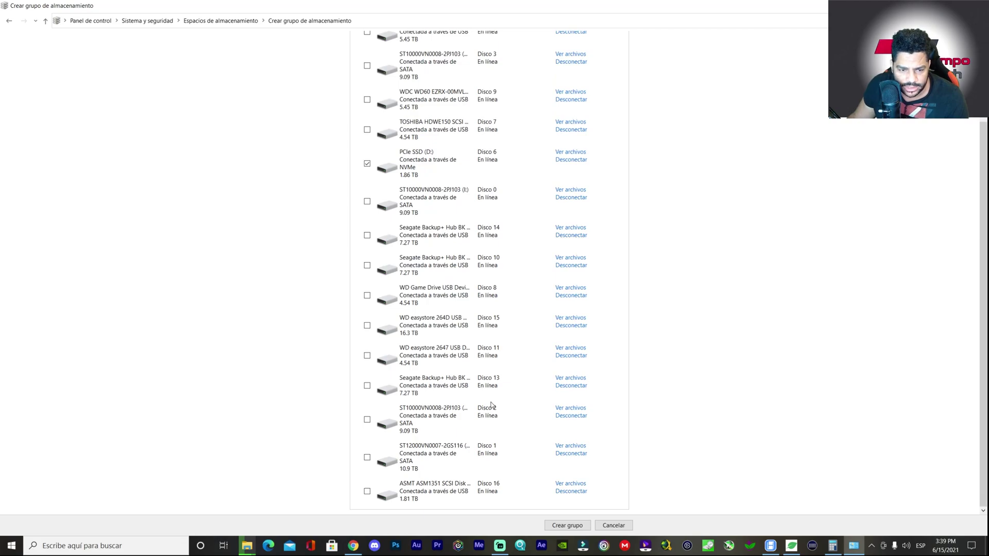
pyautogui.scroll(2, 492, 466)
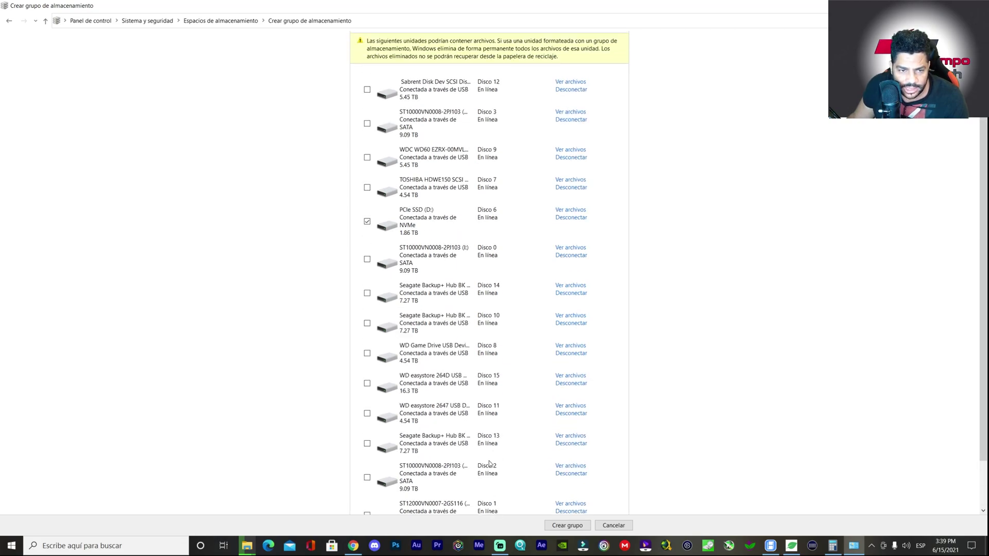
pyautogui.scroll(2, 489, 464)
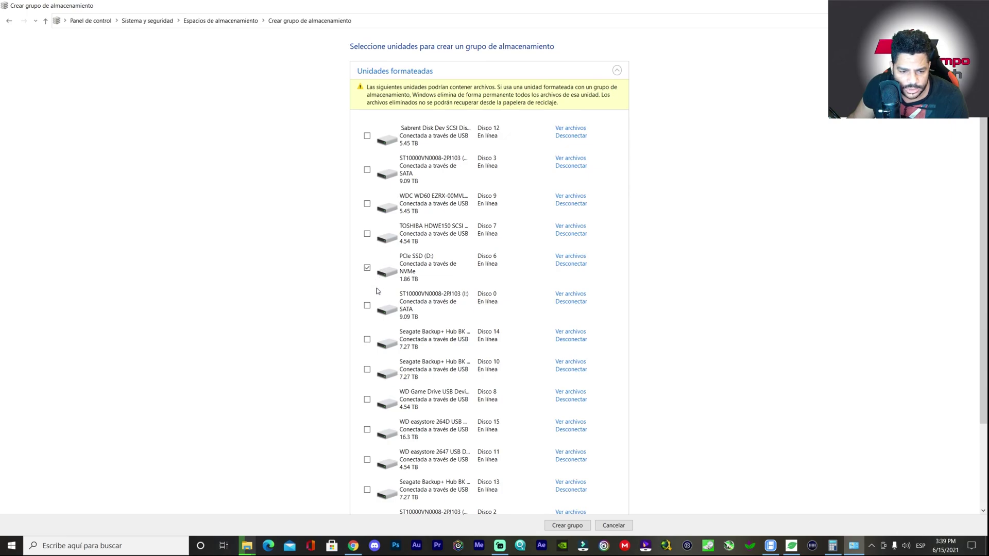
# - Try adding the 1.81 TB ASMT ASM1351 drive, Disco 16, to the storage pool selection
pyautogui.scroll(-1, 430, 350)
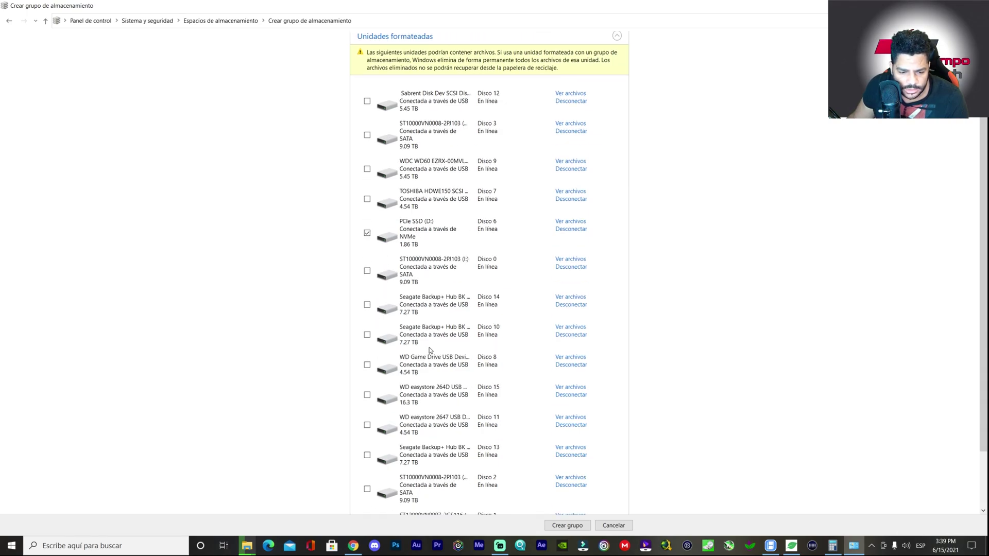
pyautogui.scroll(-2, 430, 350)
pyautogui.scroll(-2, 433, 352)
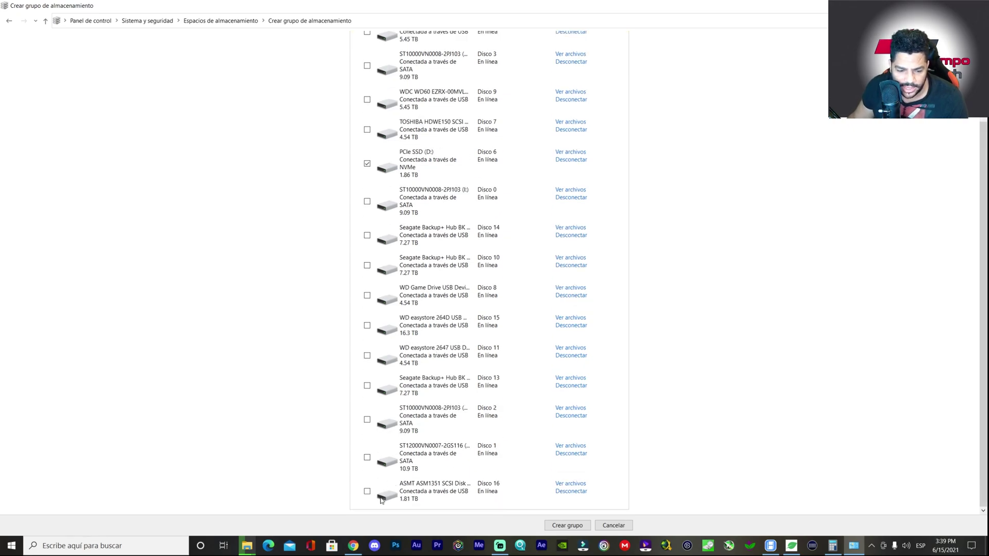
pyautogui.click(366, 492)
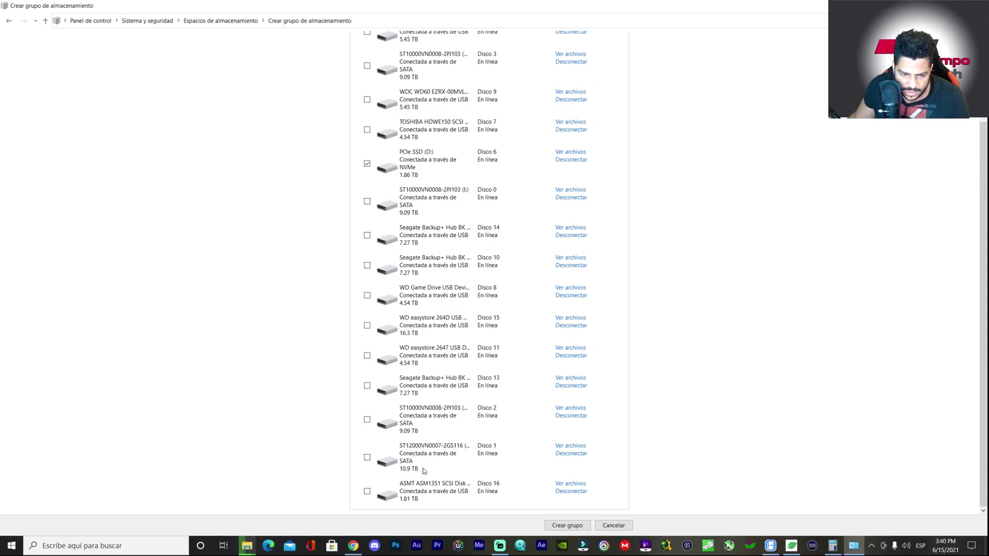
pyautogui.scroll(1, 427, 466)
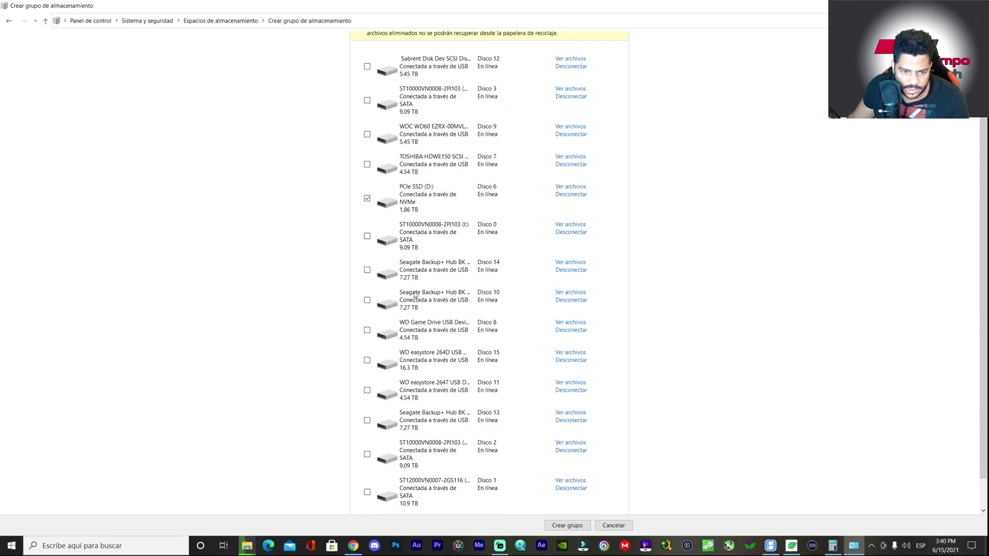
pyautogui.scroll(2, 412, 259)
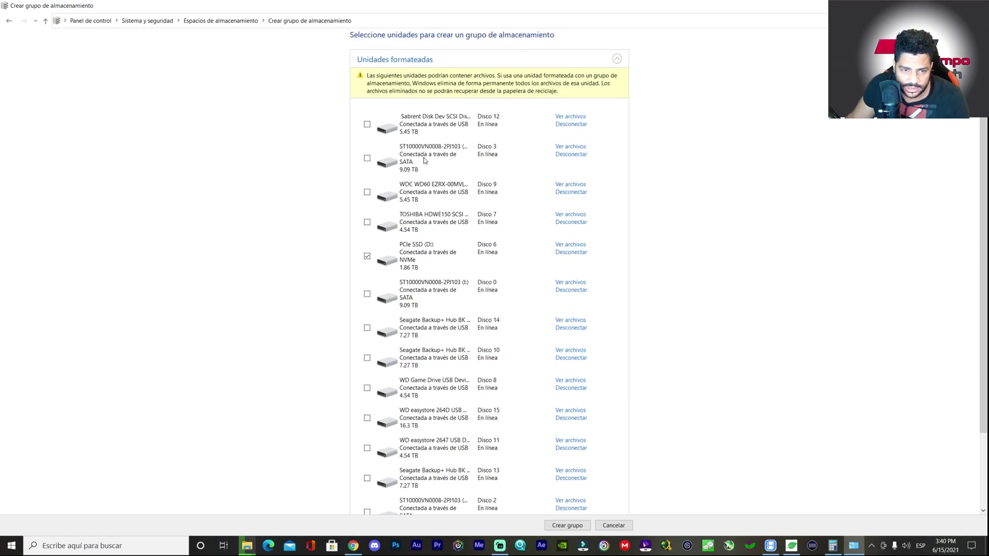
pyautogui.scroll(1, 422, 201)
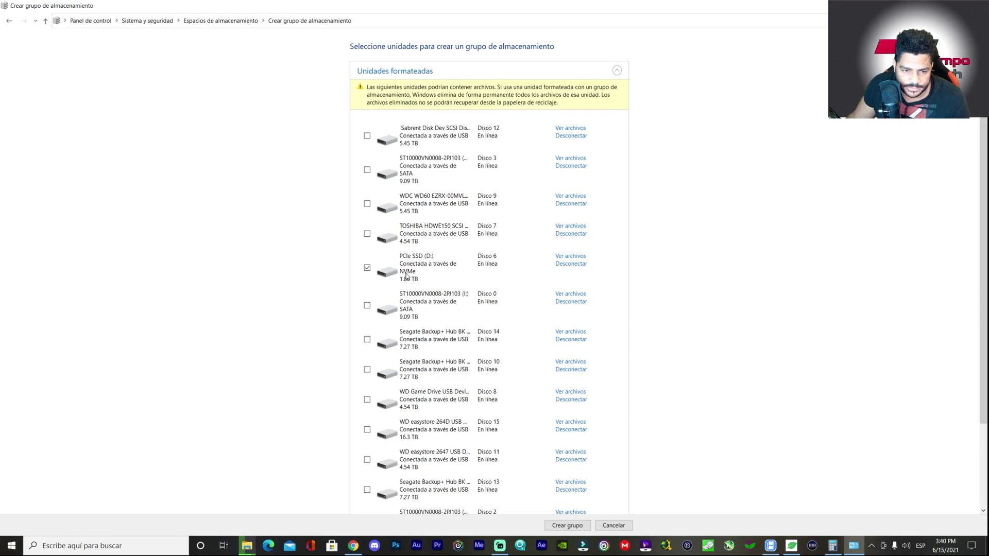
pyautogui.scroll(-1, 407, 277)
pyautogui.scroll(-2, 408, 277)
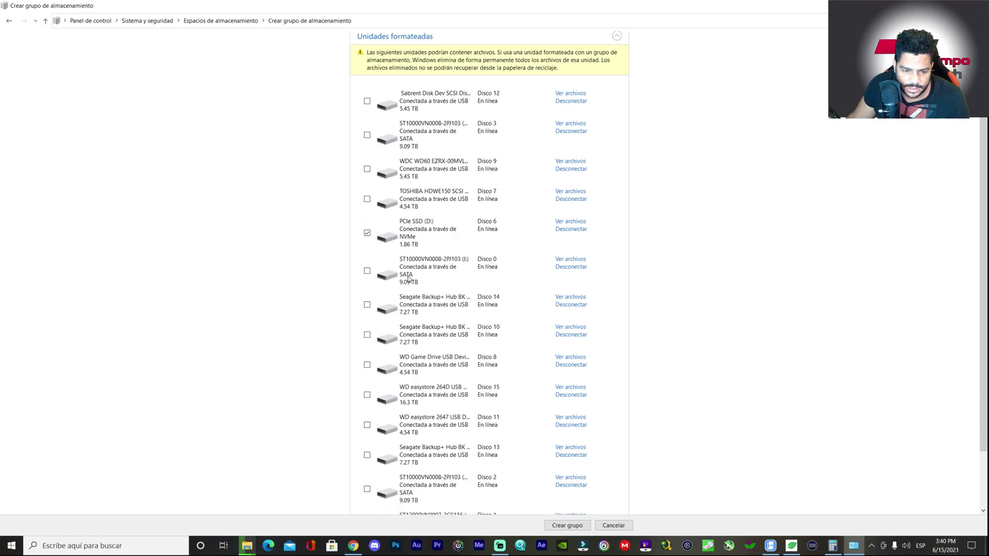
pyautogui.scroll(-6, 409, 278)
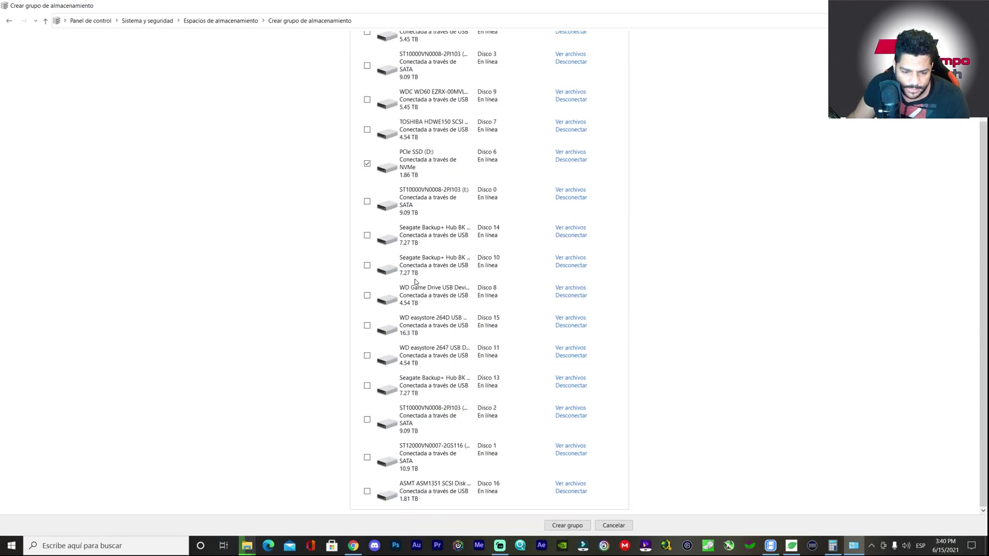
# - Switch to File Explorer and check the El Presente Tech (D:) and Gaming (E:) drives under Este equipo
pyautogui.click(124, 545)
pyautogui.click(77, 306)
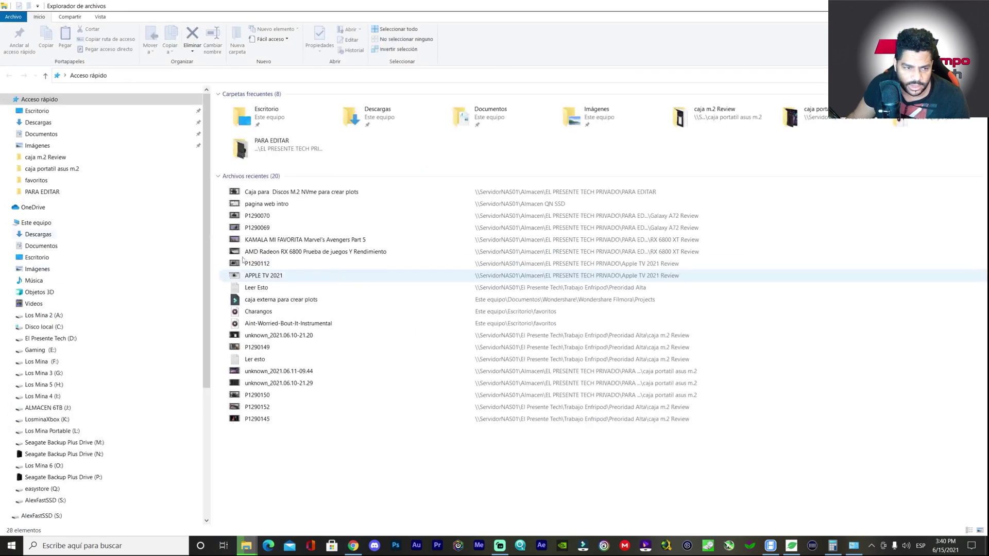
pyautogui.click(37, 223)
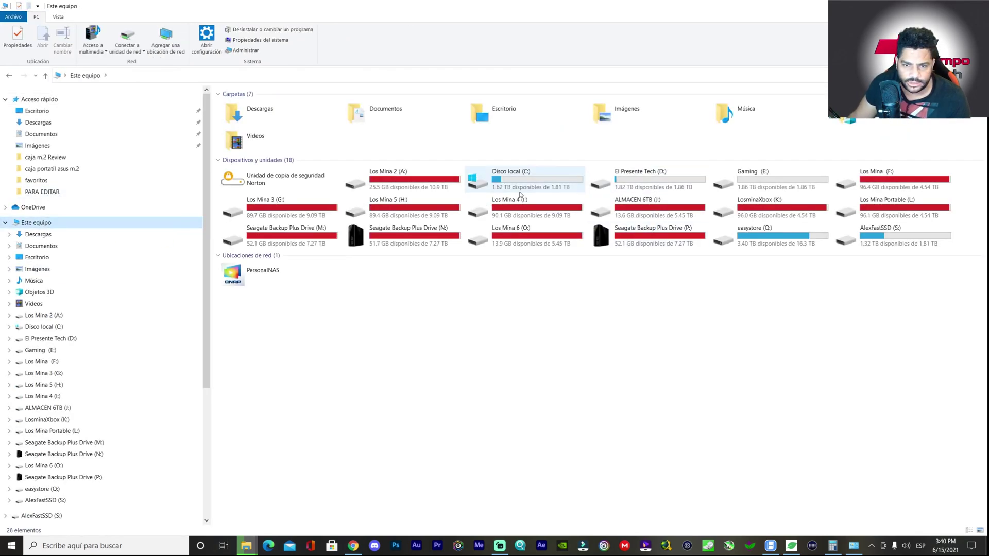
pyautogui.click(659, 189)
pyautogui.click(762, 185)
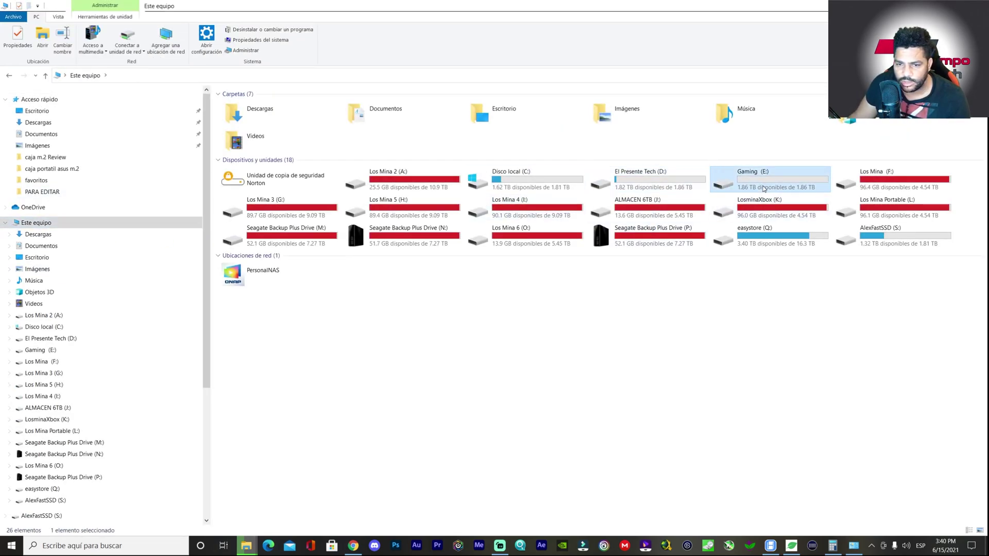
# - Quick-format the El Presente Tech (D:) drive as NTFS with 4096-byte allocation units, keeping its volume label
pyautogui.rightClick(675, 189)
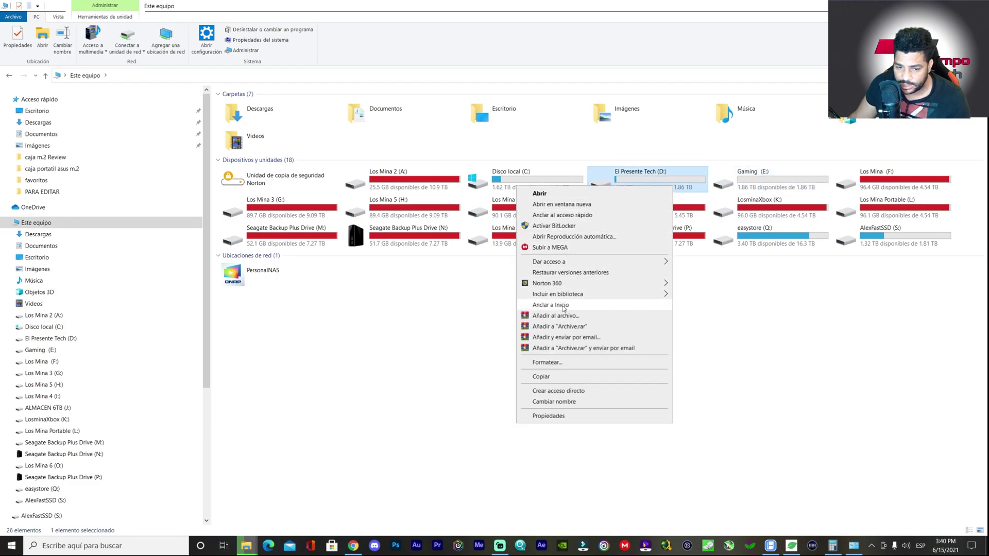
pyautogui.click(547, 362)
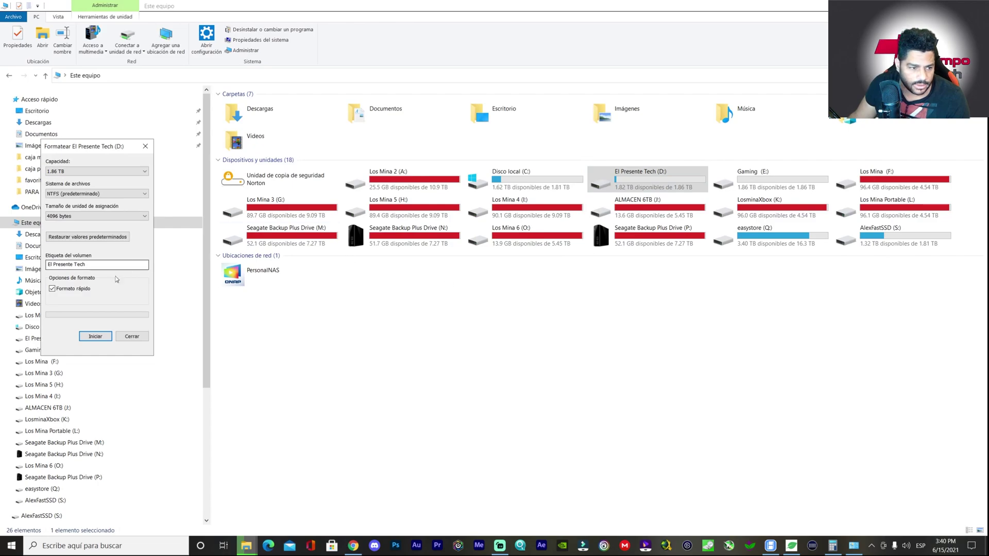
pyautogui.click(98, 338)
pyautogui.click(541, 278)
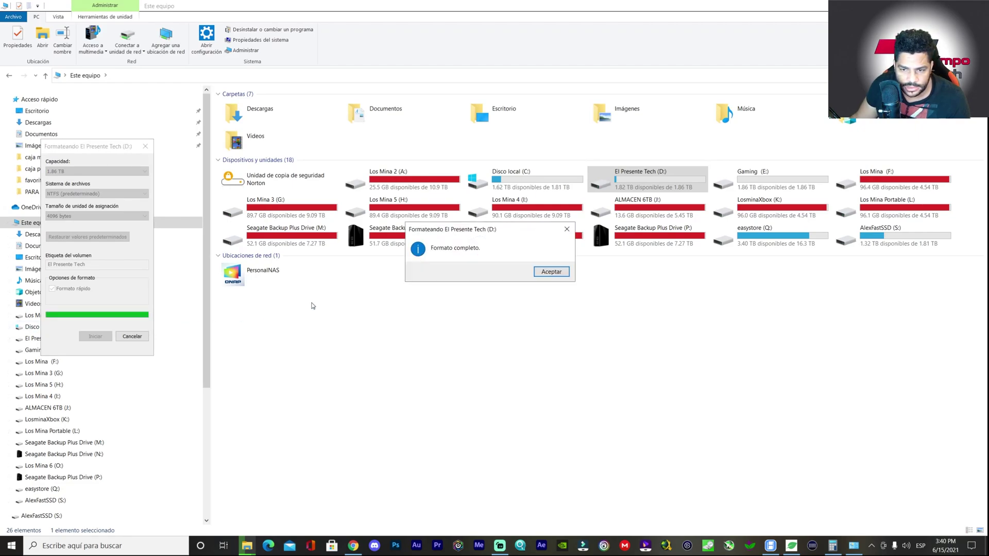
pyautogui.click(891, 241)
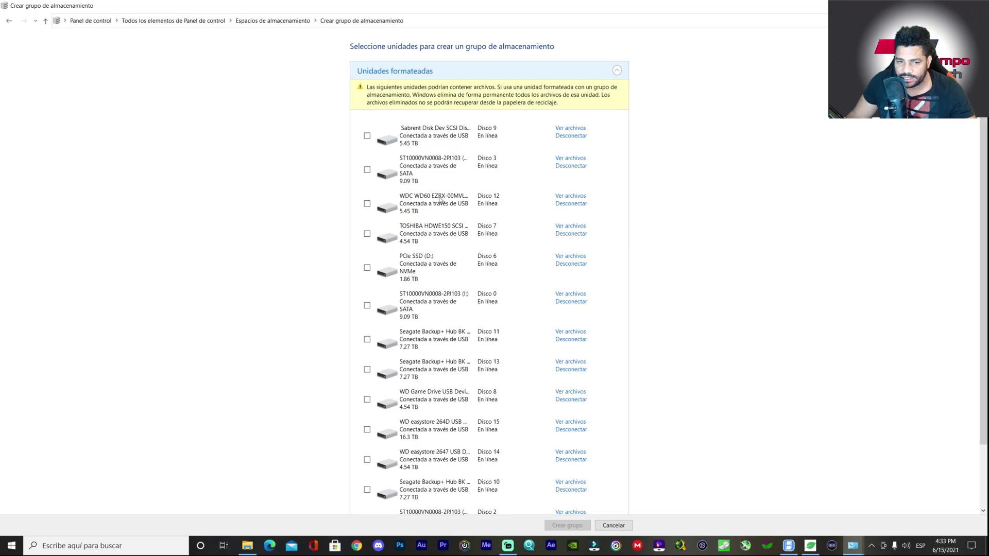
# - Review the formatted drives available for the new storage pool and select the PCIe SSD (D:) drive, Disco 6
pyautogui.scroll(-3, 457, 211)
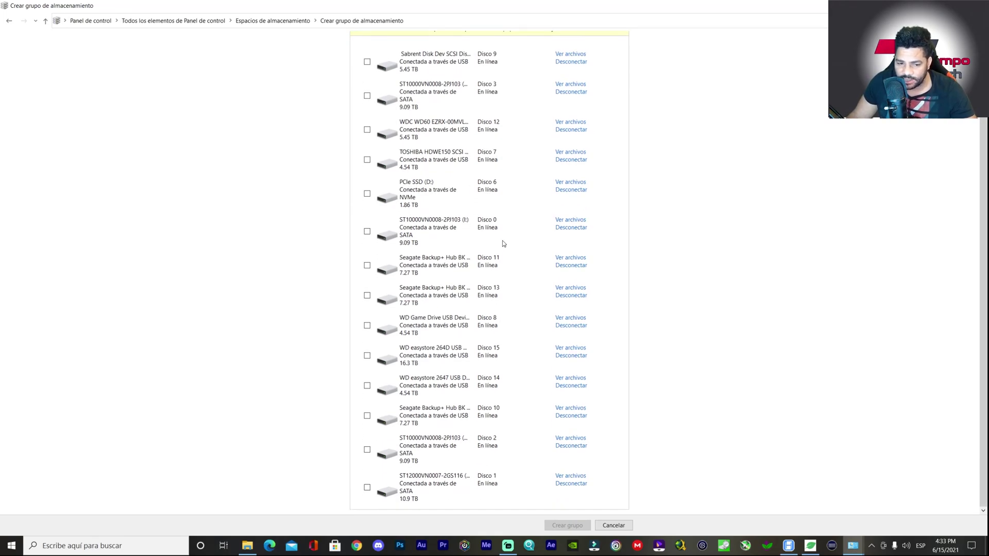
pyautogui.scroll(1, 488, 284)
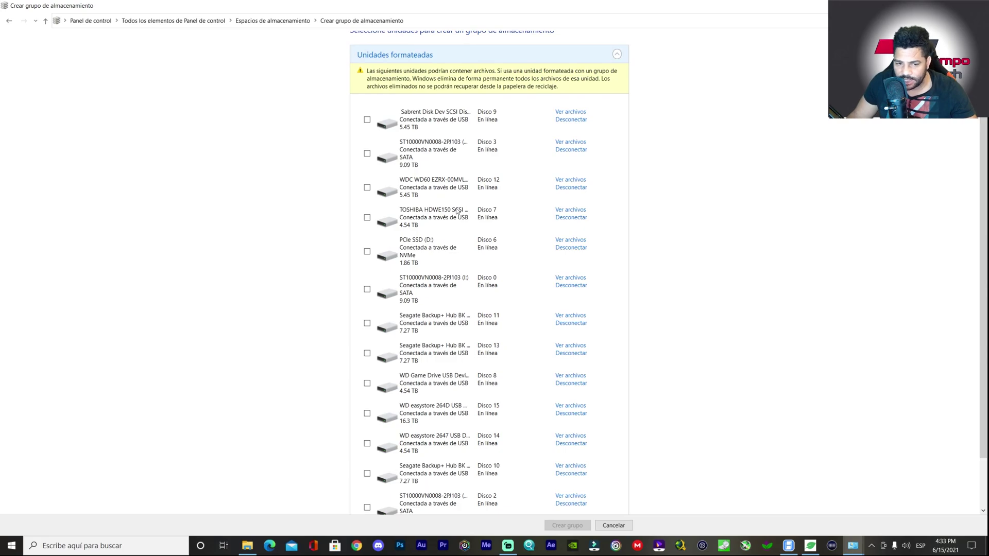
pyautogui.scroll(-1, 431, 240)
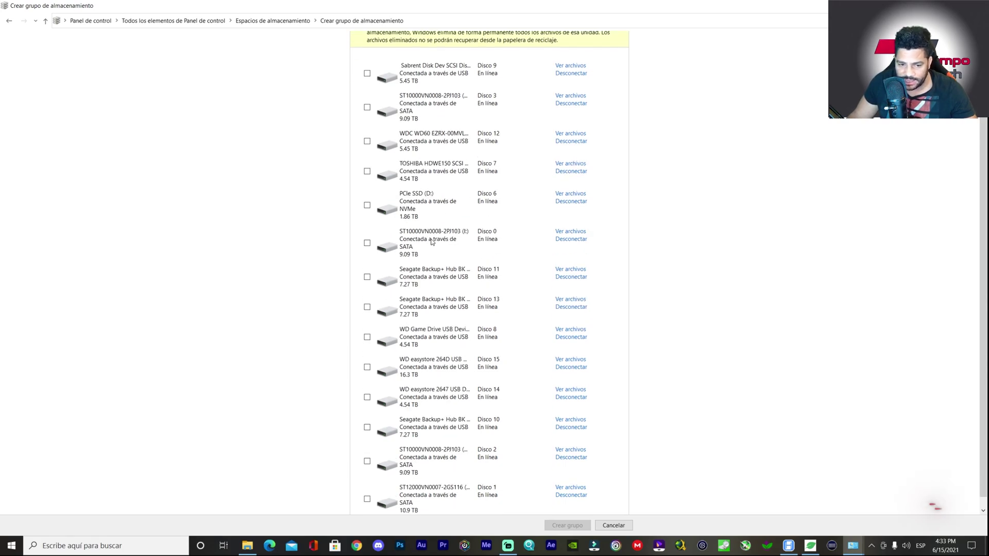
pyautogui.scroll(1, 433, 247)
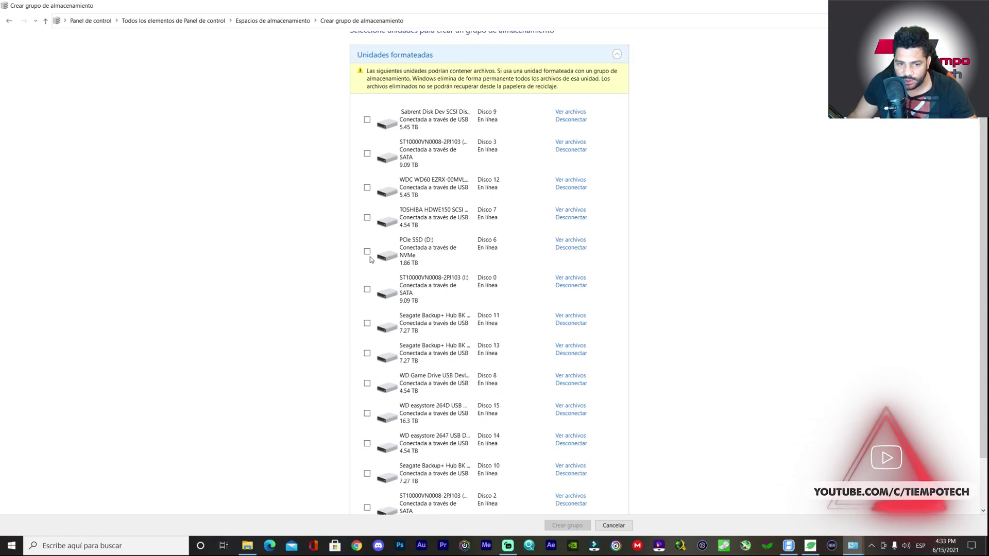
pyautogui.click(368, 252)
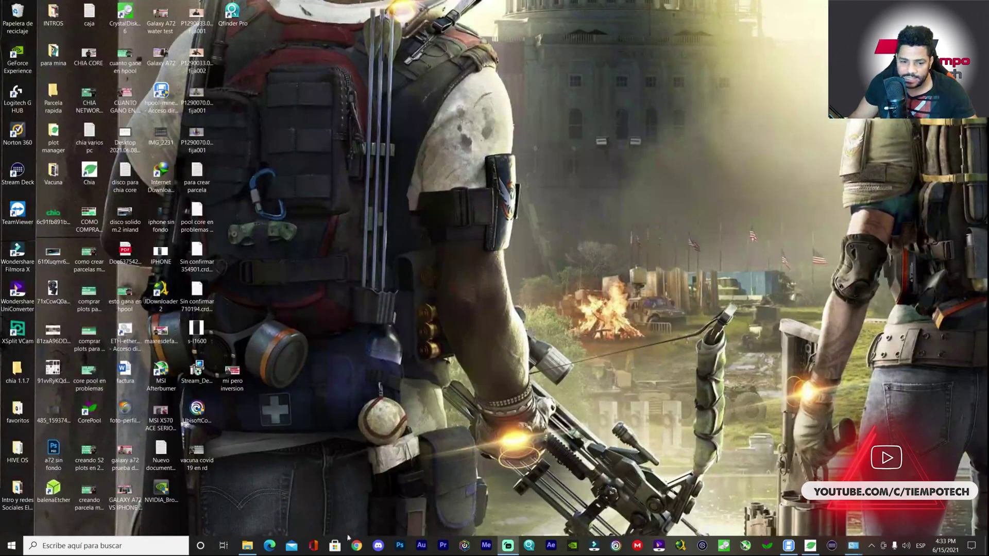
# - Switch to File Explorer and show the drives under Este equipo
pyautogui.click(103, 545)
pyautogui.click(79, 309)
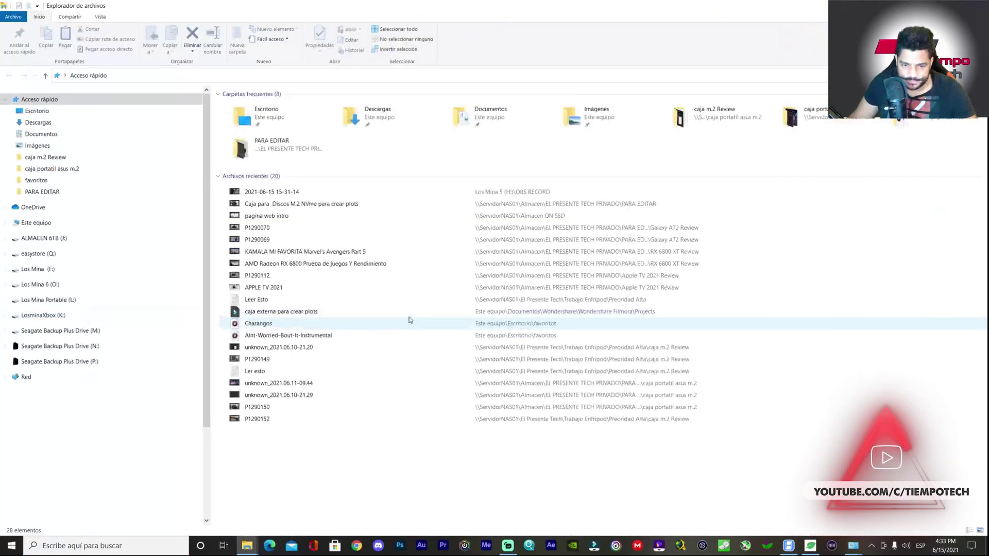
pyautogui.click(37, 225)
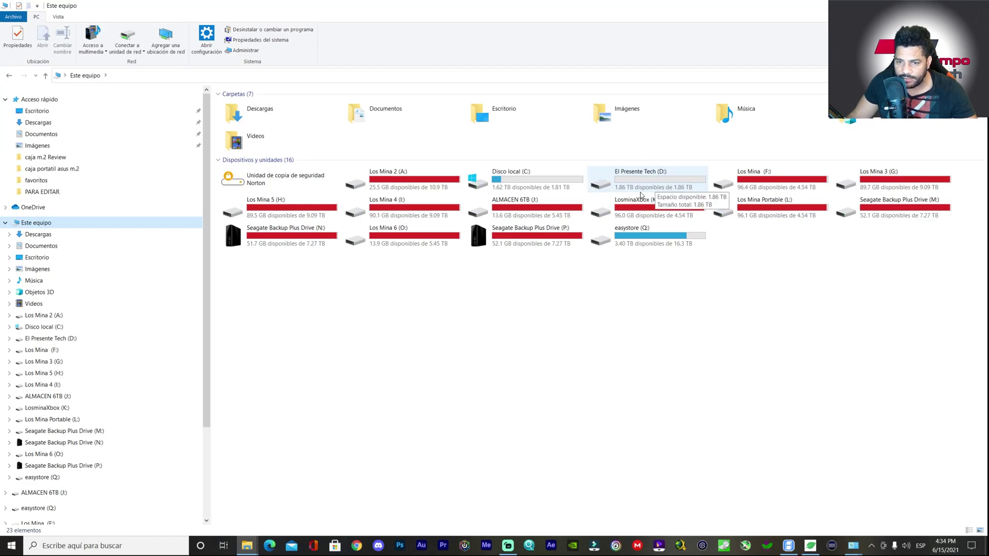
# - Open Administración de equipos for this computer and go to Administración de discos under Almacenamiento
pyautogui.rightClick(42, 229)
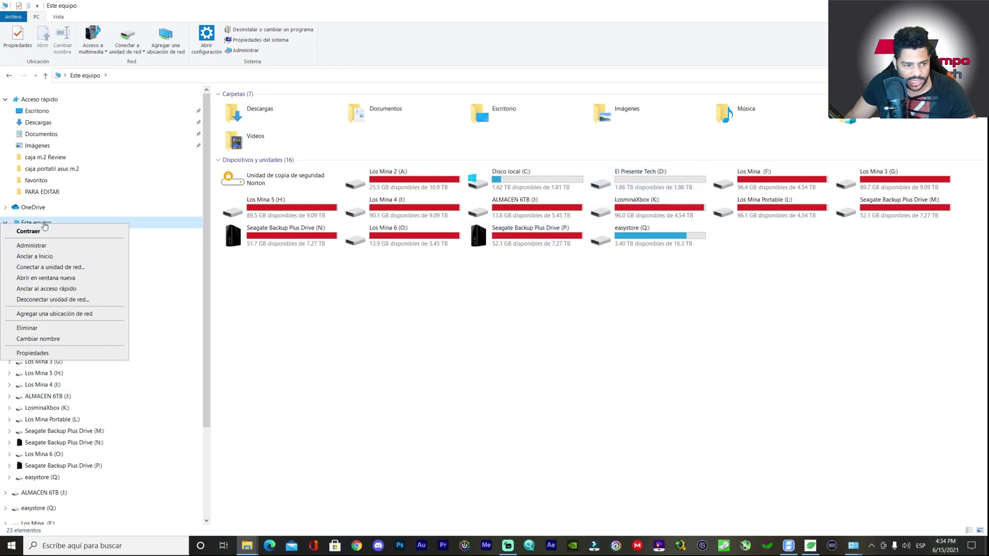
pyautogui.press('Escape')
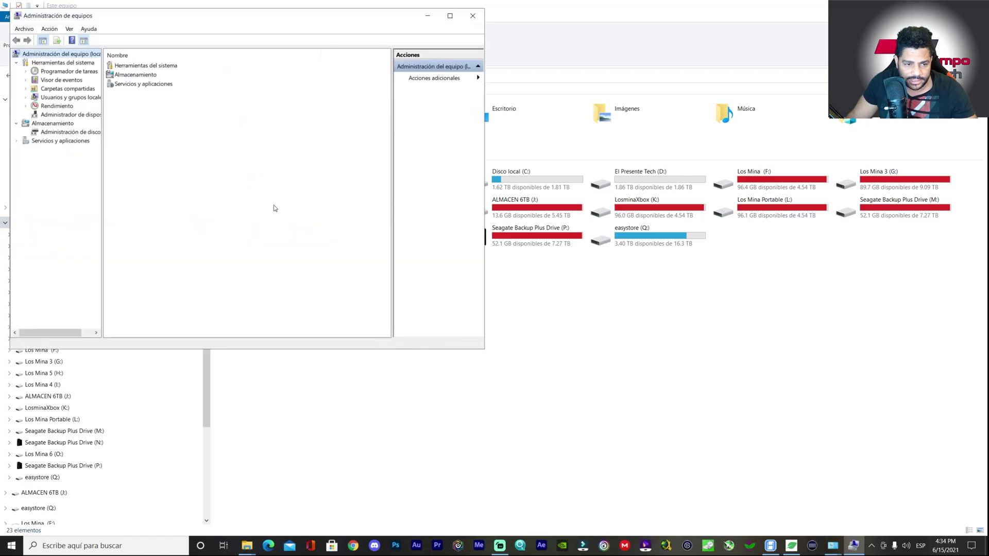
pyautogui.doubleClick(135, 76)
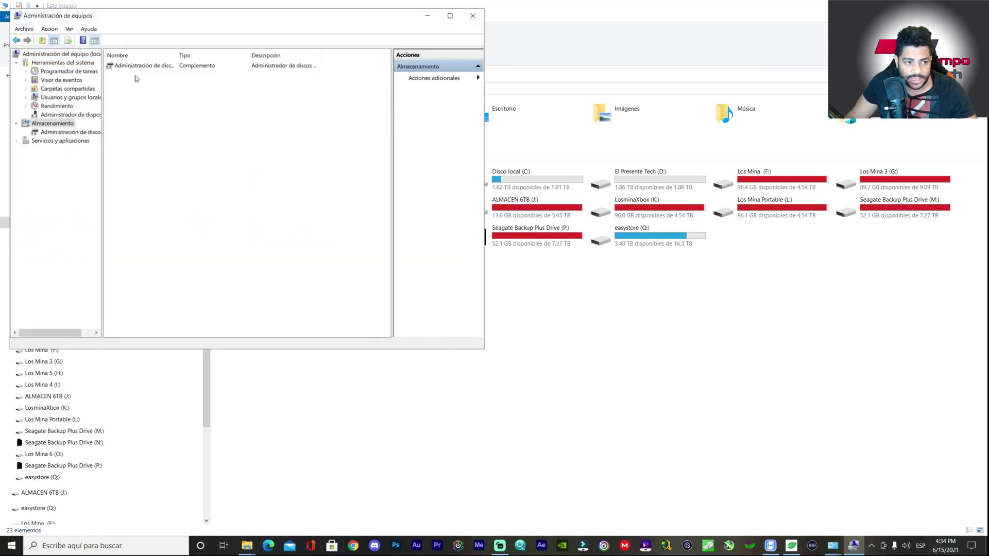
pyautogui.doubleClick(151, 67)
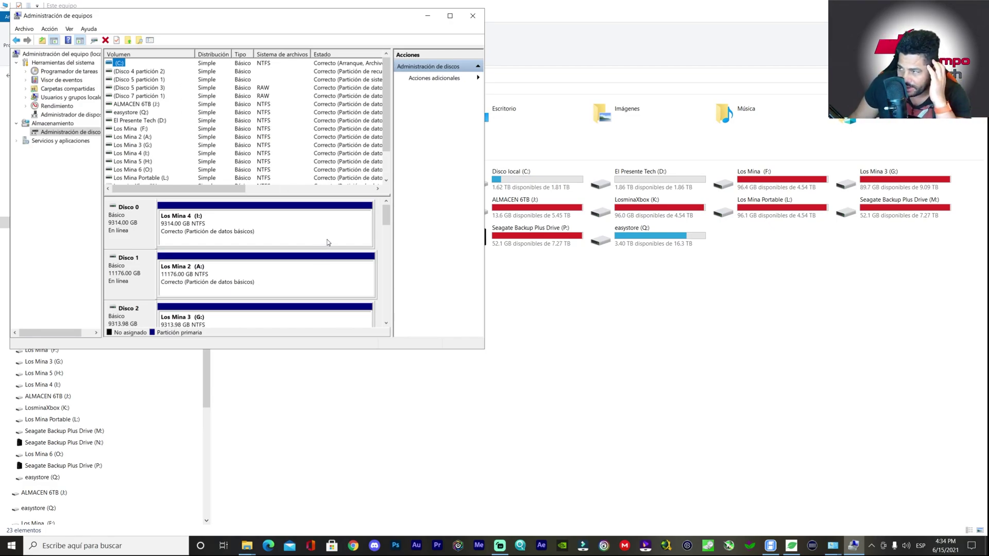
# - Find the 1907.61 GB RAW partition on Disco 5 among the disks and open its format settings
pyautogui.scroll(-7, 378, 269)
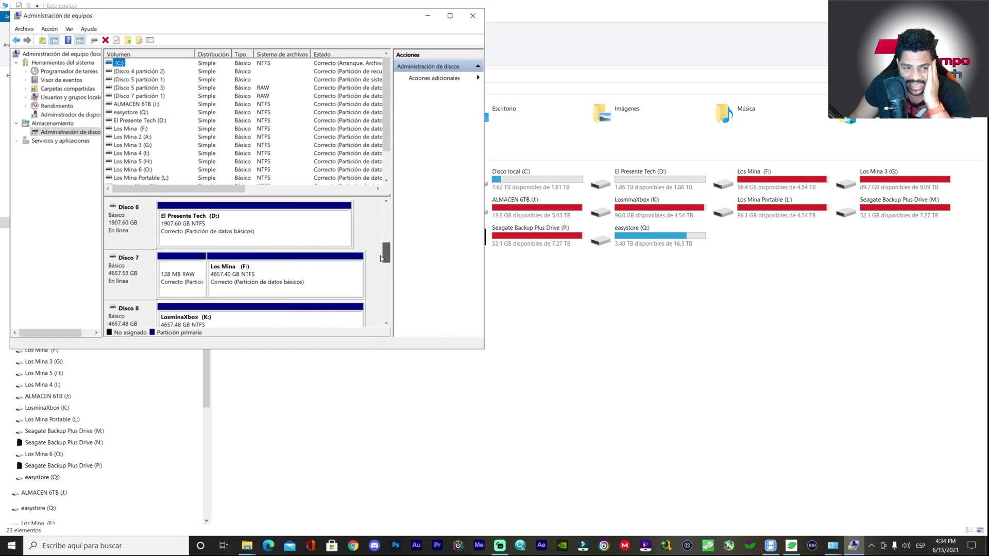
pyautogui.scroll(-5, 379, 268)
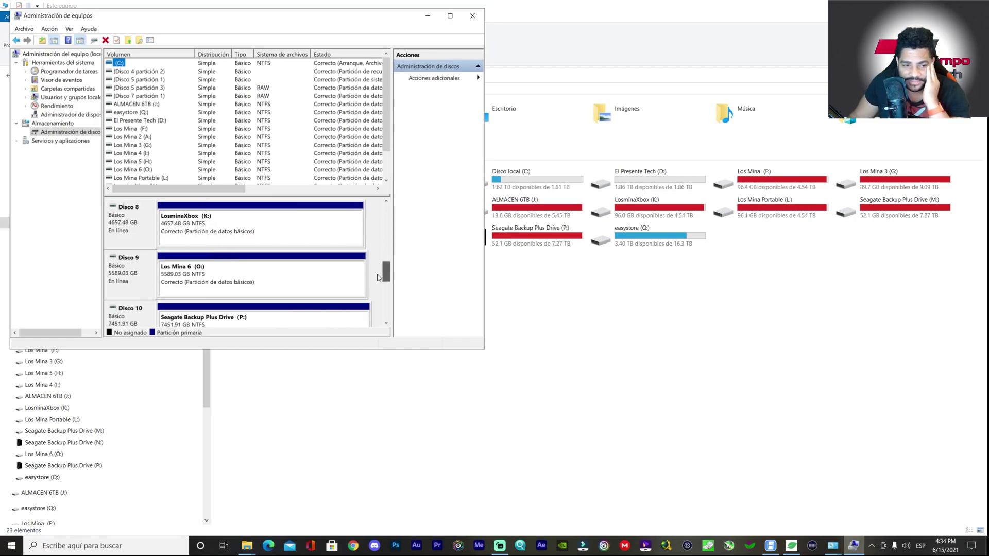
pyautogui.scroll(-2, 379, 303)
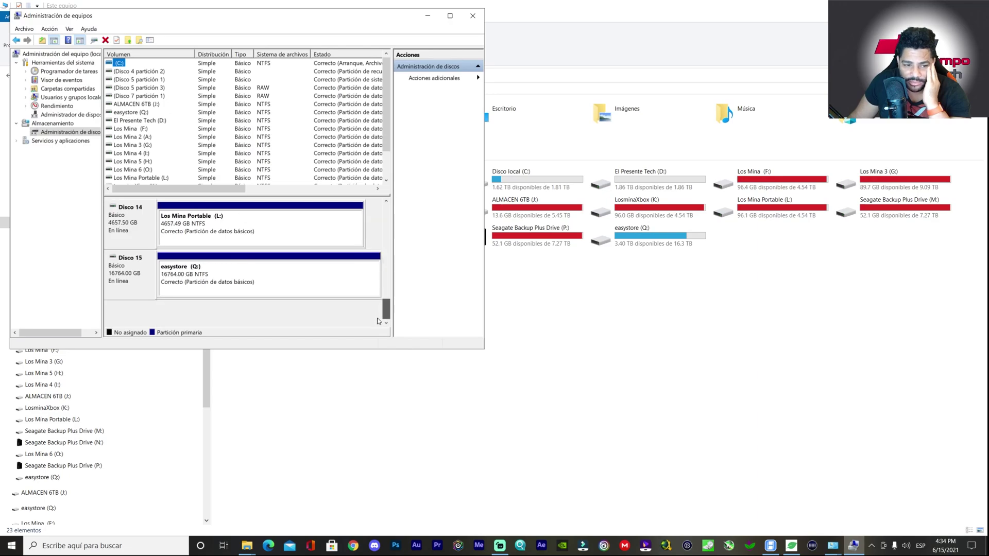
pyautogui.scroll(9, 379, 312)
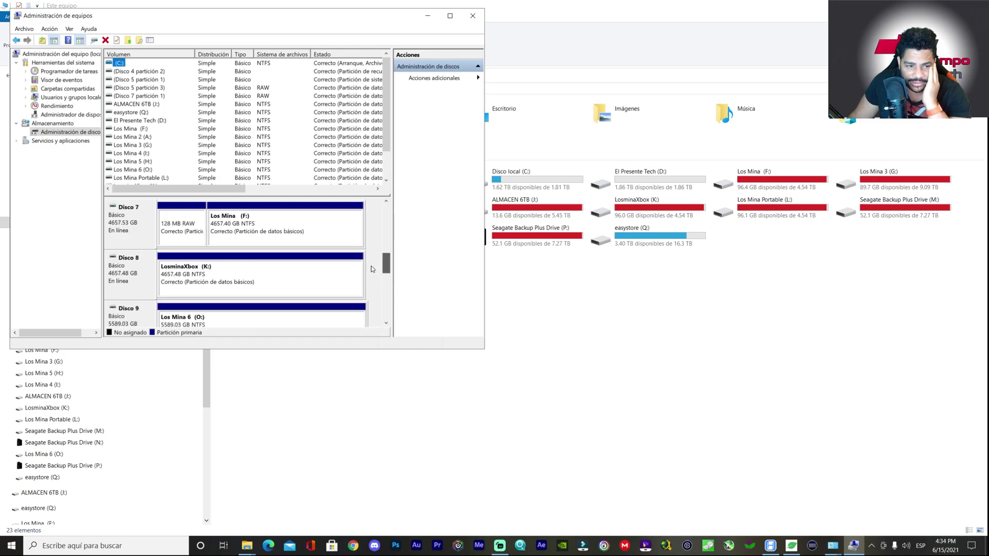
pyautogui.click(250, 230)
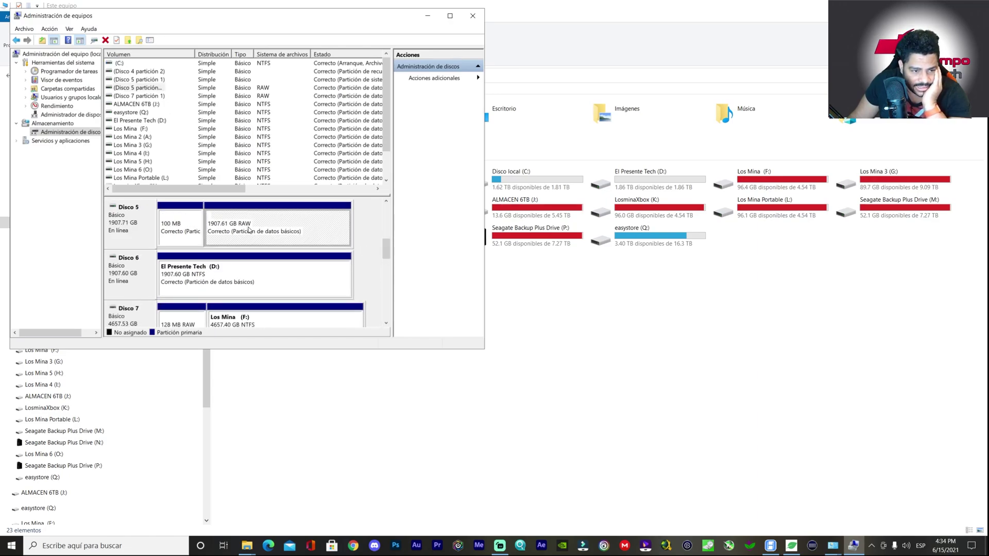
pyautogui.rightClick(250, 230)
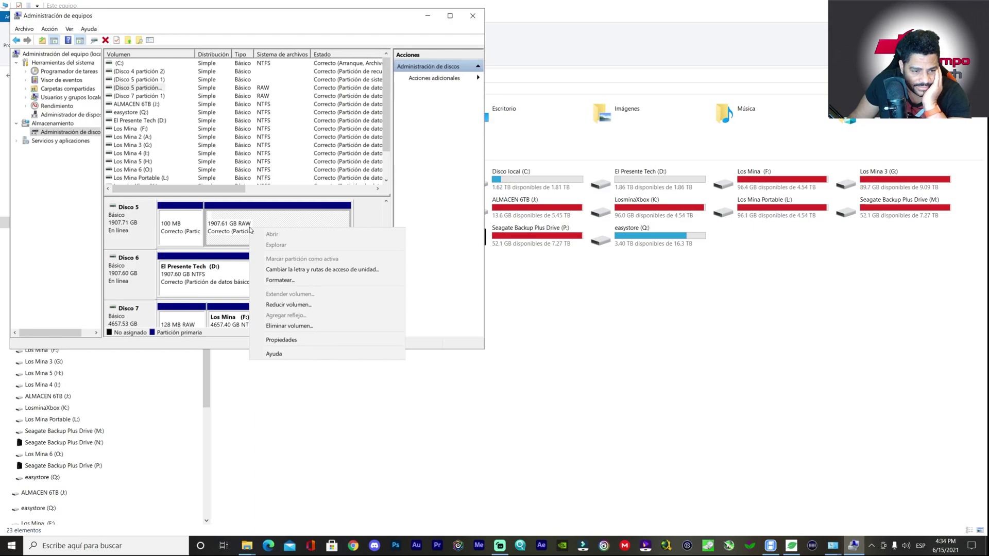
pyautogui.click(280, 280)
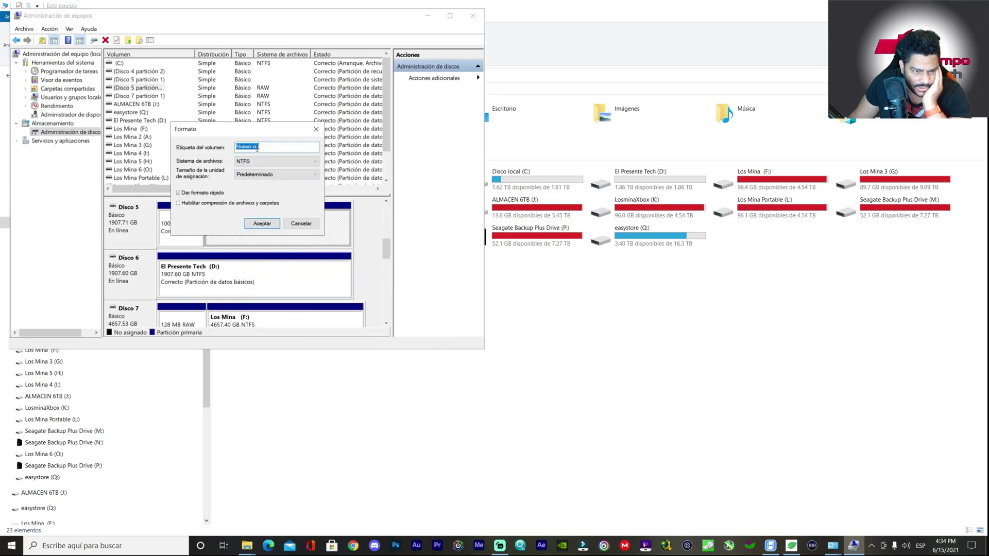
# - Quick-format the Disco 5 RAW partition as NTFS with the volume label Gaming and the default allocation size, accepting the data erasure
pyautogui.click(258, 224)
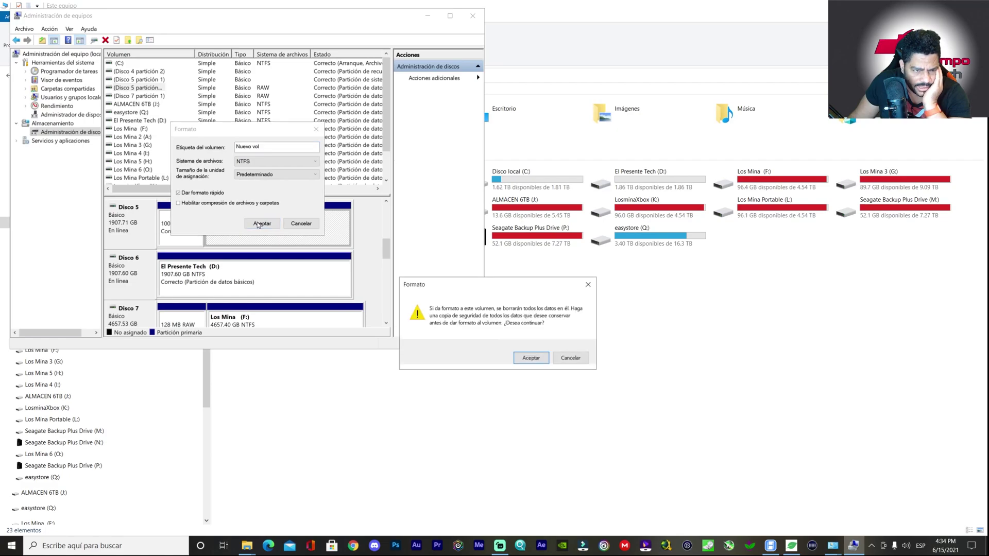
pyautogui.click(563, 357)
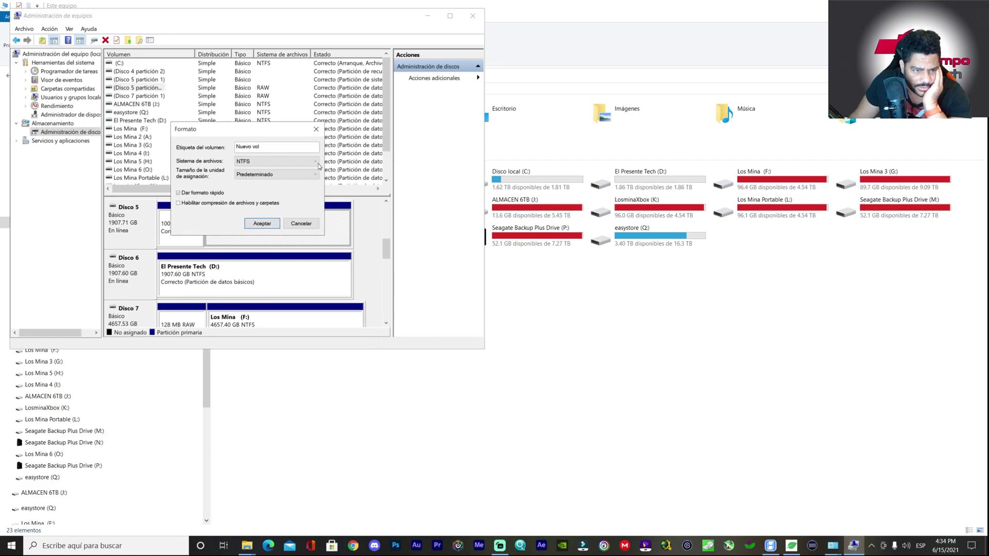
pyautogui.moveTo(260, 146); pyautogui.dragTo(235, 147)
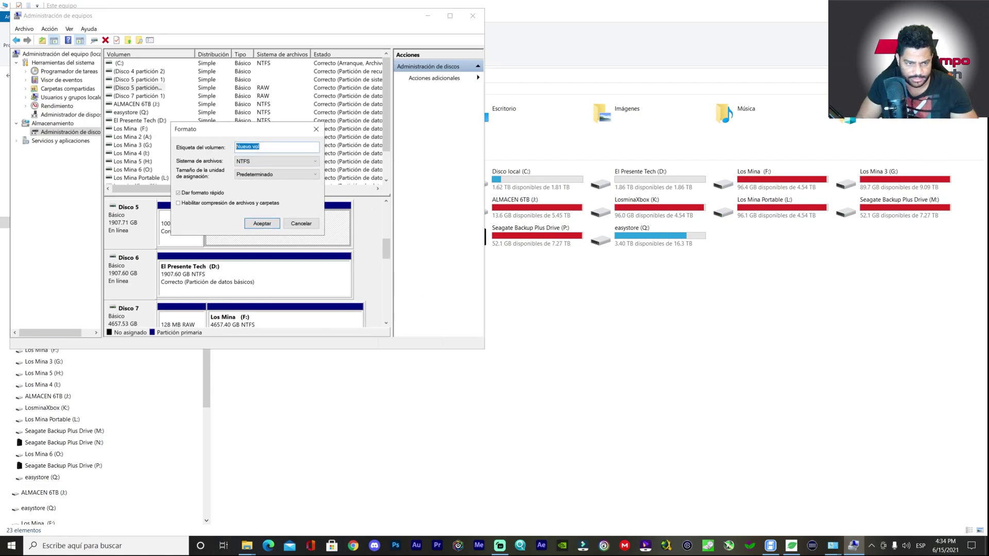
pyautogui.write('Gaming')
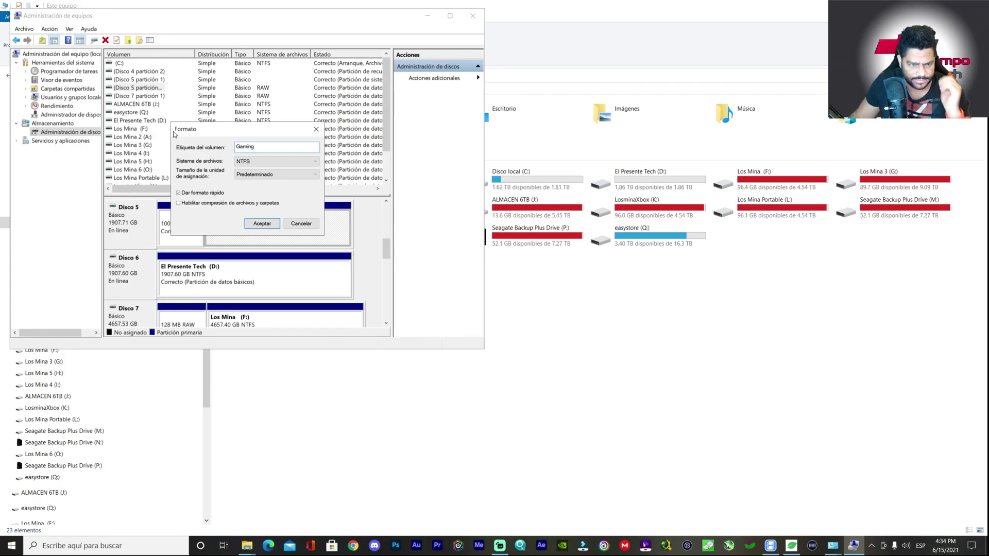
pyautogui.click(261, 225)
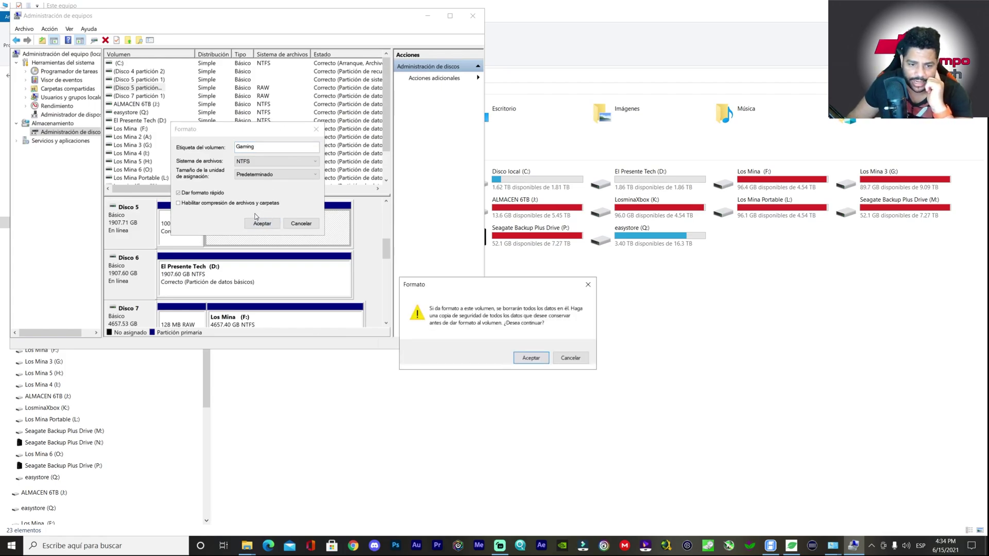
pyautogui.click(518, 357)
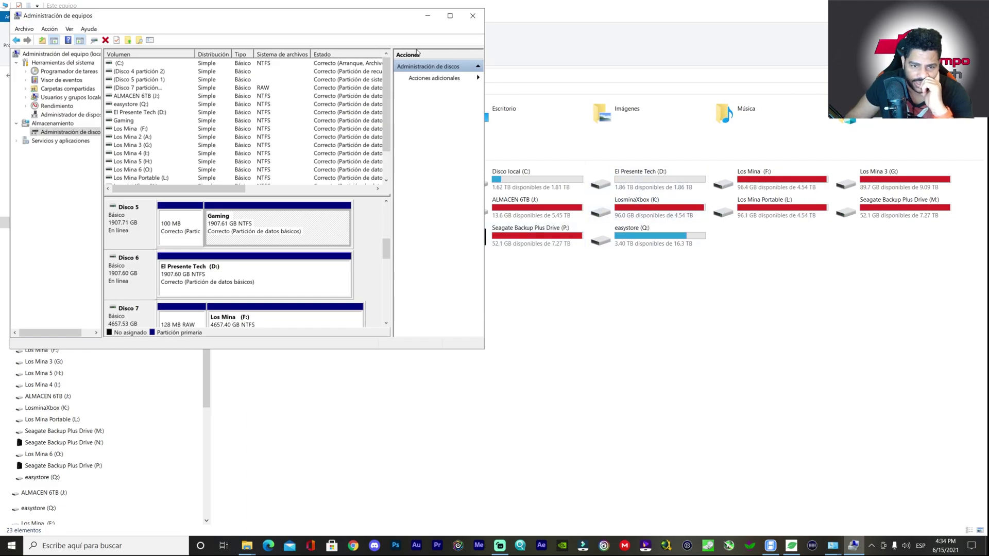
# - Move the Administración de equipos window aside and refresh the drive list under Este equipo in File Explorer
pyautogui.moveTo(389, 24); pyautogui.dragTo(531, 225)
pyautogui.rightClick(762, 305)
pyautogui.click(667, 342)
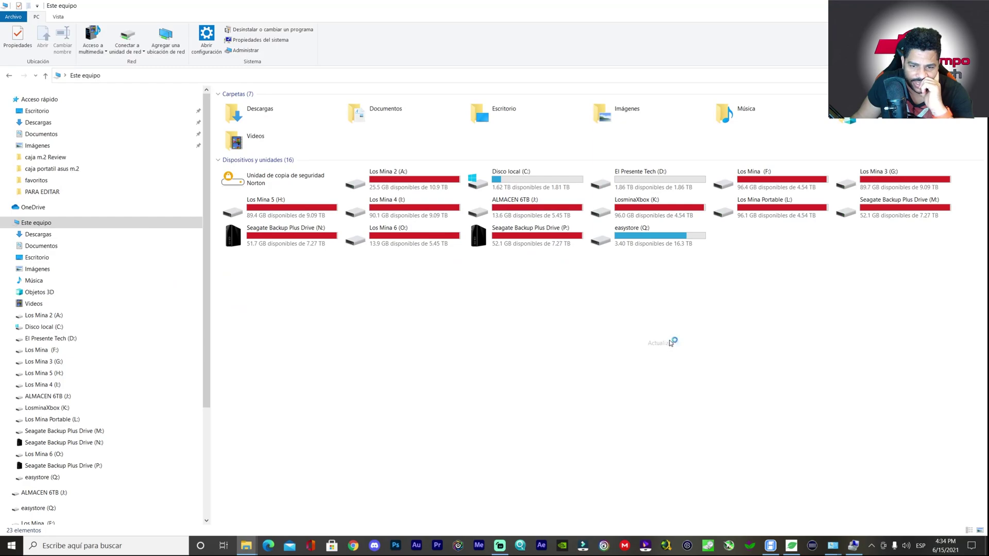
# - Bring the Administración de equipos window back in front of File Explorer and move it up so its disk list is fully visible
pyautogui.moveTo(617, 186)
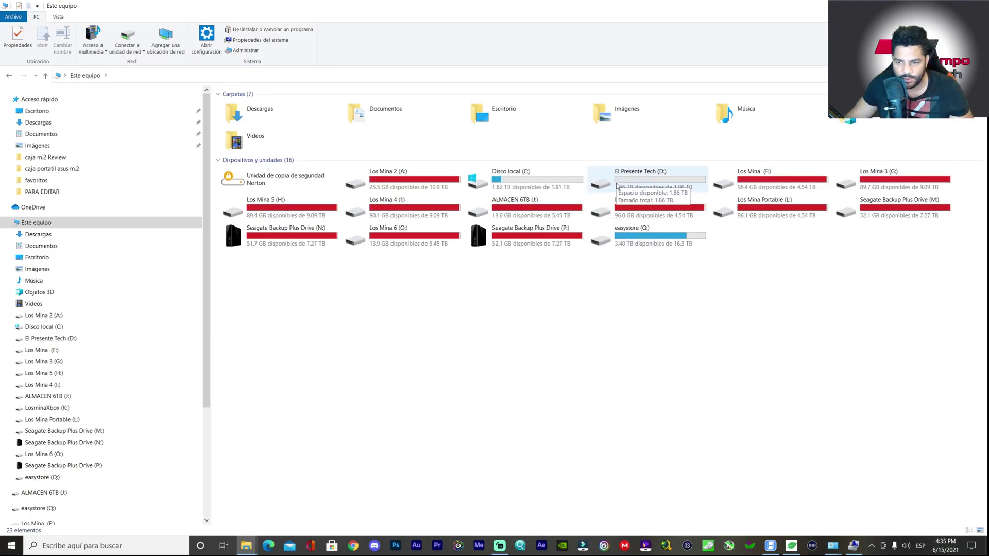
pyautogui.hotkey('alt', 'Tab')
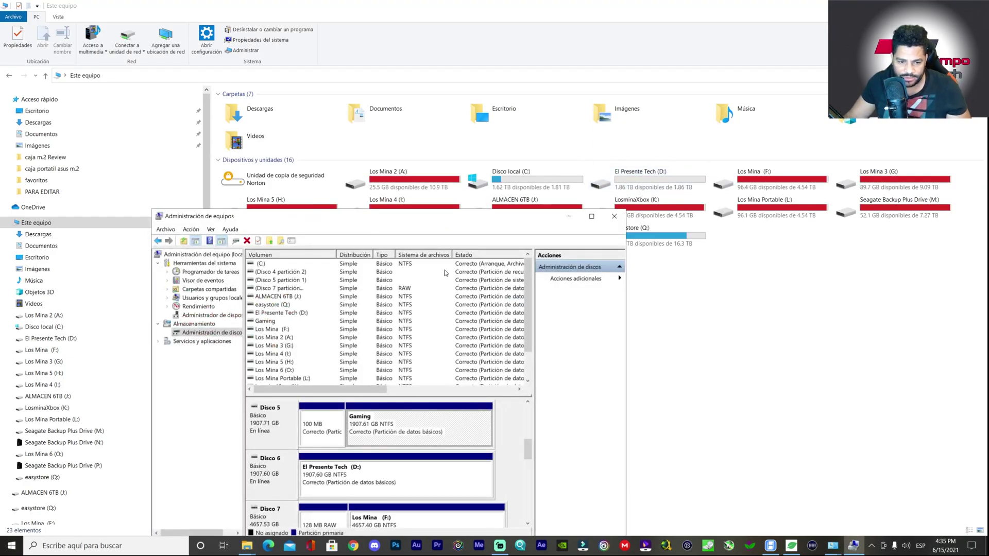
pyautogui.moveTo(433, 228); pyautogui.dragTo(423, 138)
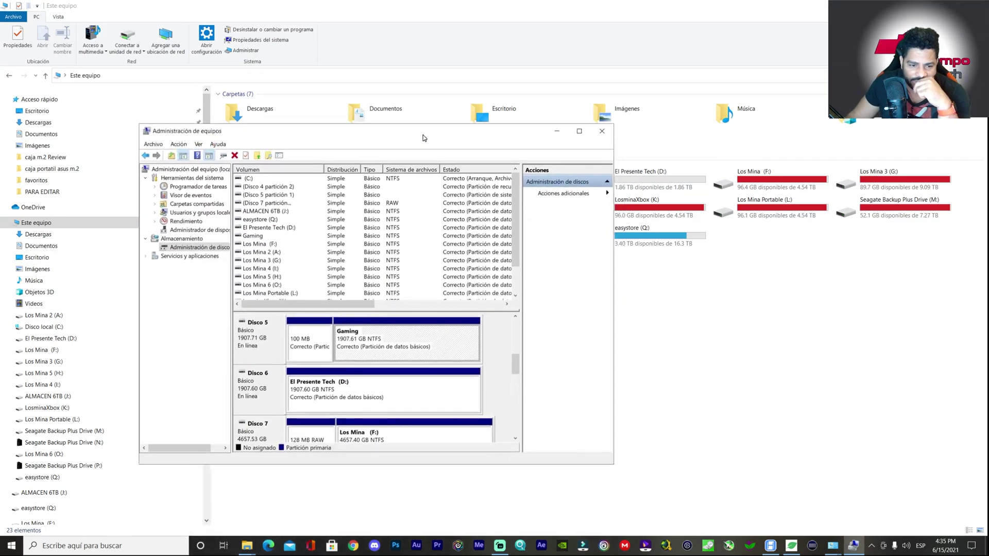
# - Try to delete the Gaming volume on Disco 5, but decline to force its removal
pyautogui.rightClick(386, 344)
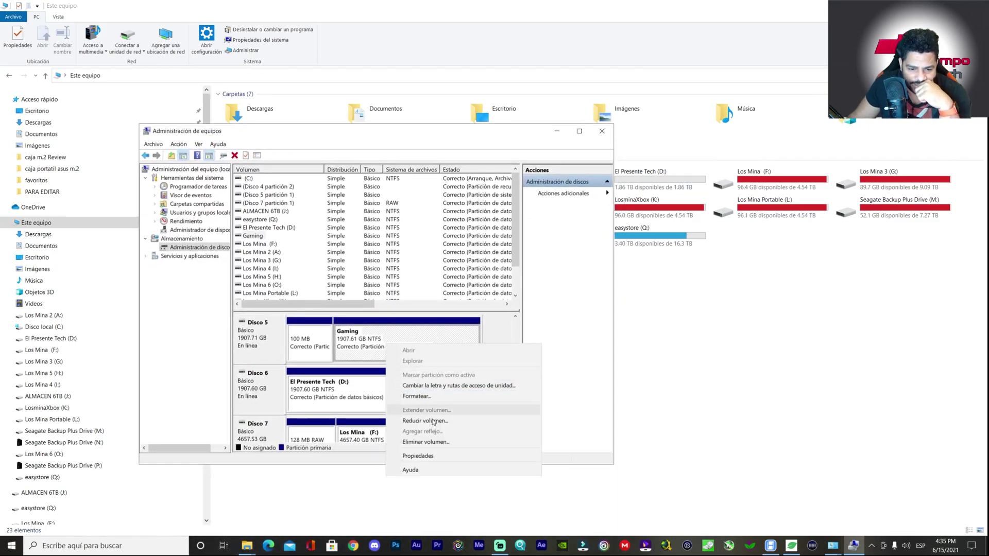
pyautogui.click(426, 442)
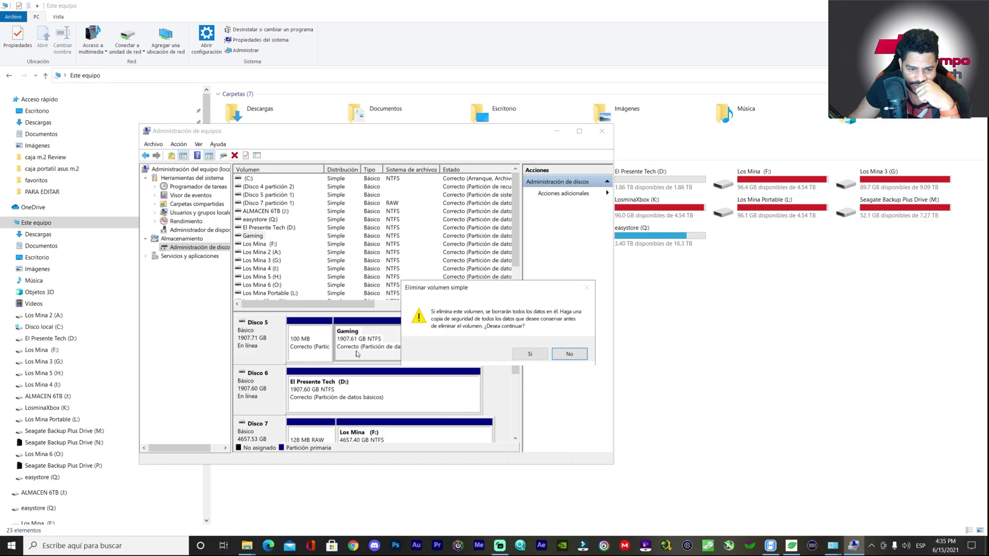
pyautogui.click(516, 355)
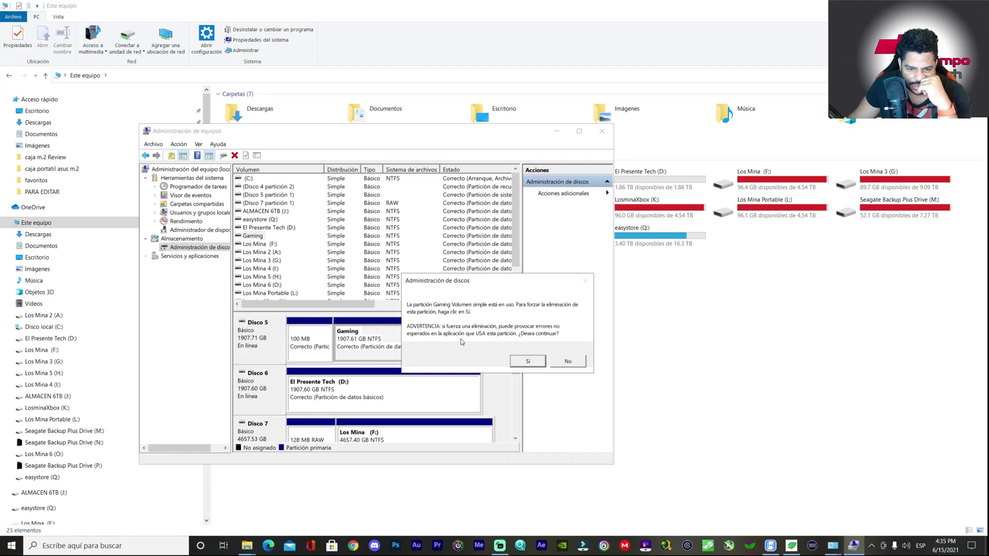
pyautogui.click(573, 362)
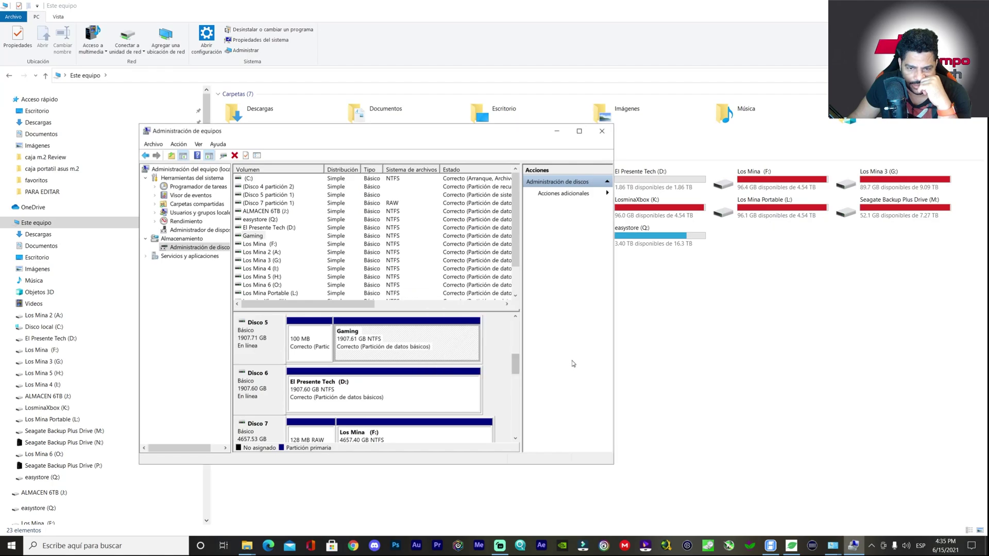
# - View the properties of the Gaming volume on Disco 5 and close them without changes
pyautogui.rightClick(412, 339)
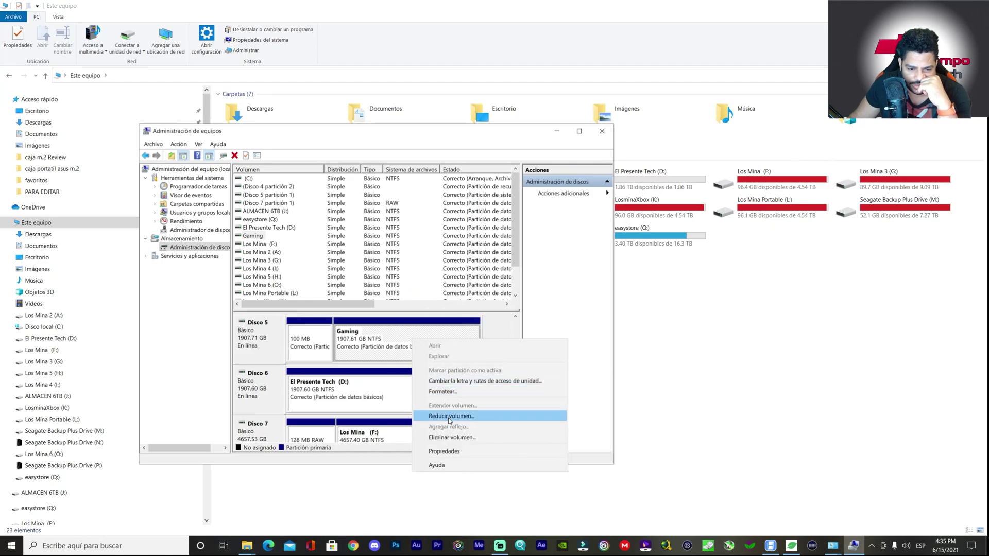
pyautogui.click(443, 452)
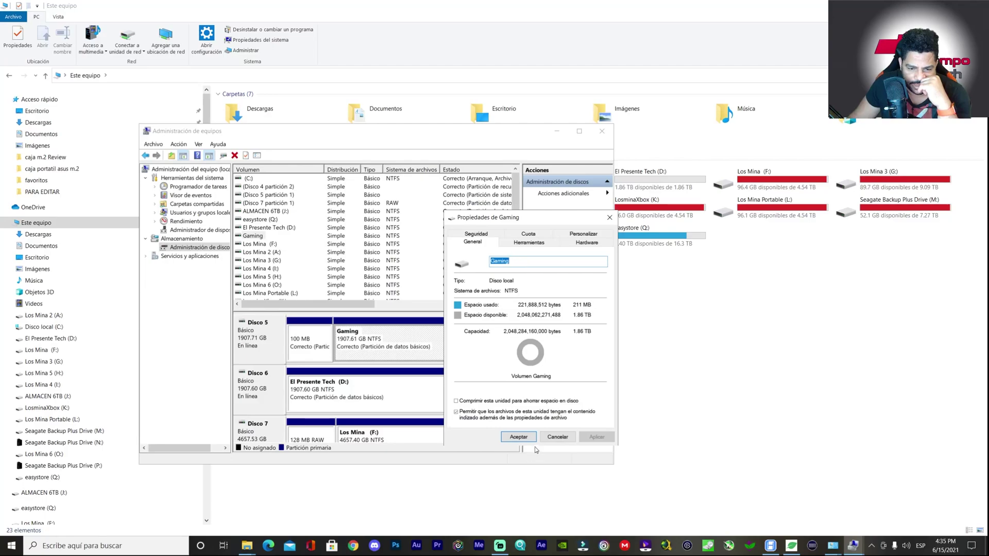
pyautogui.click(551, 437)
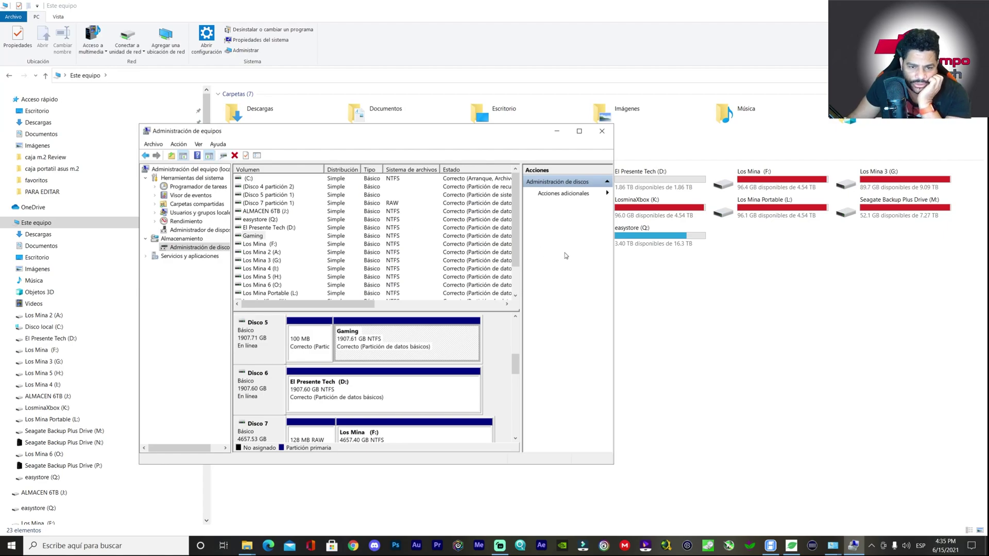
# - Return to File Explorer and refresh the drive list of Este equipo
pyautogui.click(644, 273)
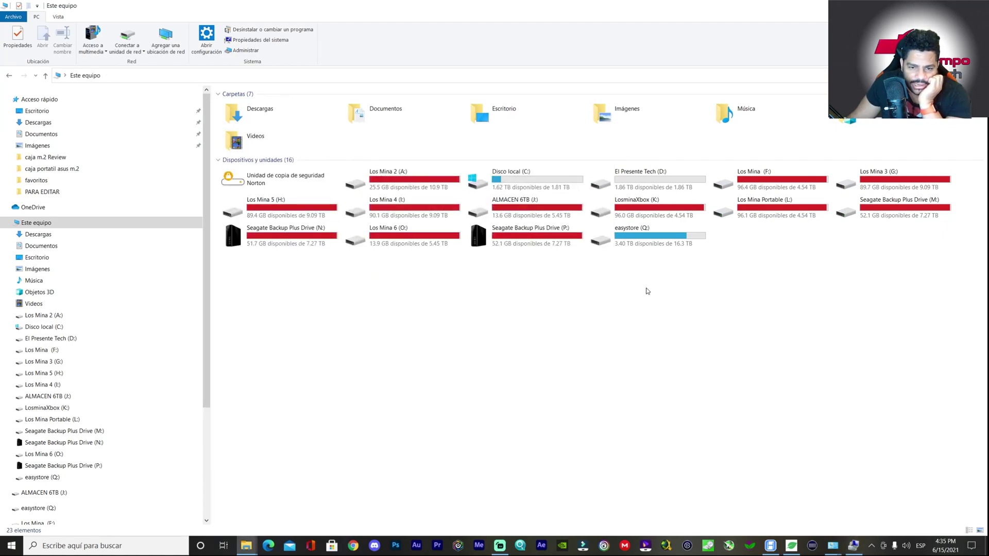
pyautogui.rightClick(628, 294)
pyautogui.click(545, 331)
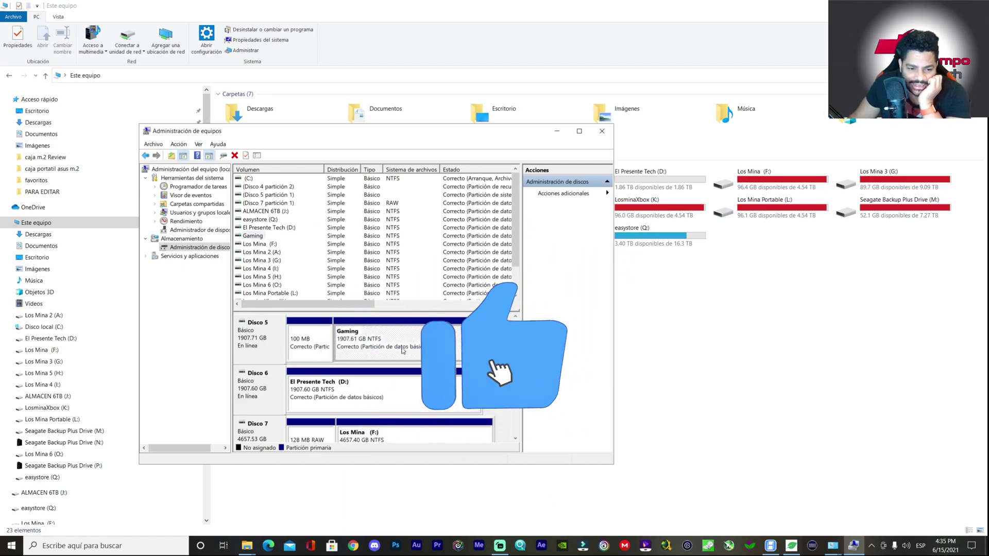
# - Delete the Gaming volume on Disco 5 in Administración de discos, accepting the loss of its data
pyautogui.rightClick(376, 341)
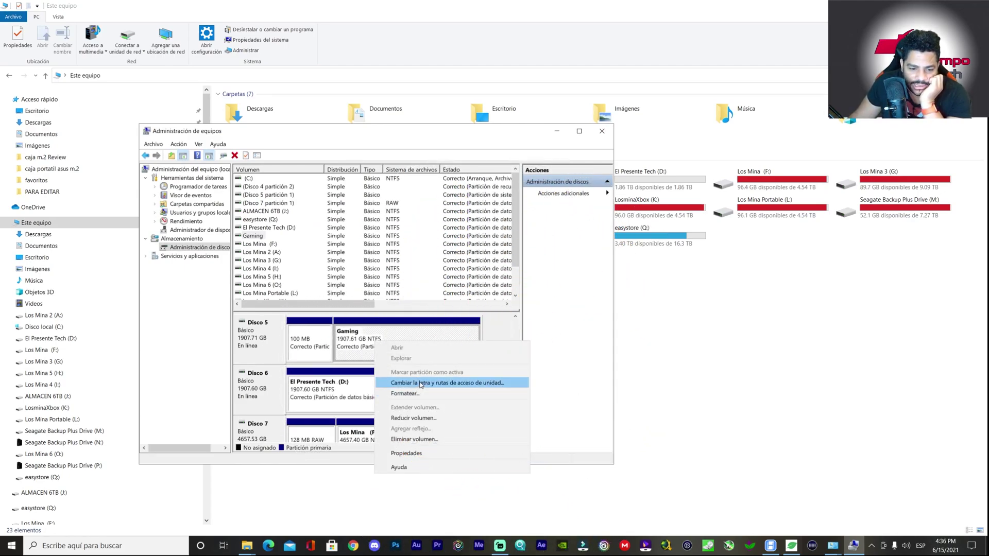
pyautogui.click(413, 441)
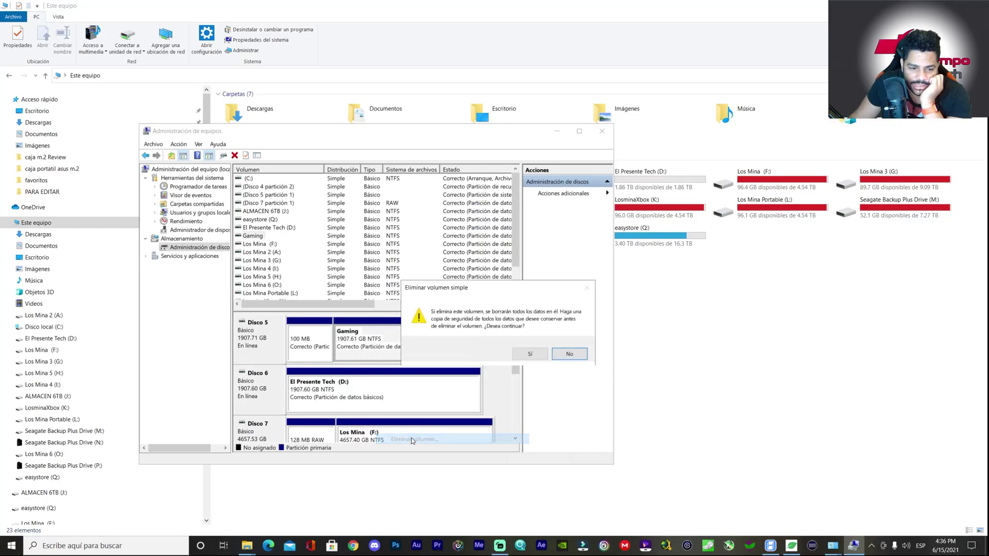
pyautogui.click(519, 354)
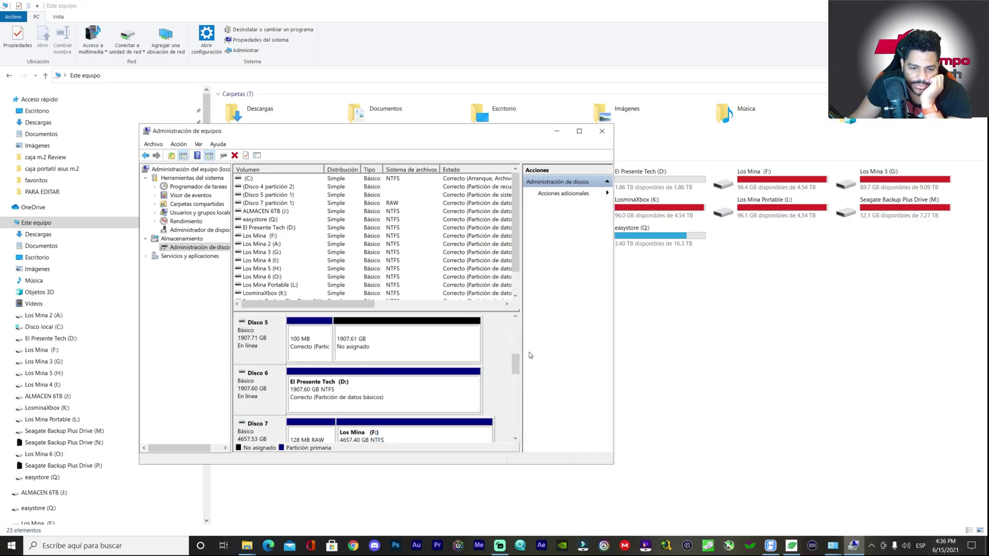
# - Create a simple volume in the unassigned 1907.61 GB of Disco 5 with drive letter E, quick-formatted as NTFS and labelled Gaming 2.0
pyautogui.rightClick(364, 346)
pyautogui.click(390, 353)
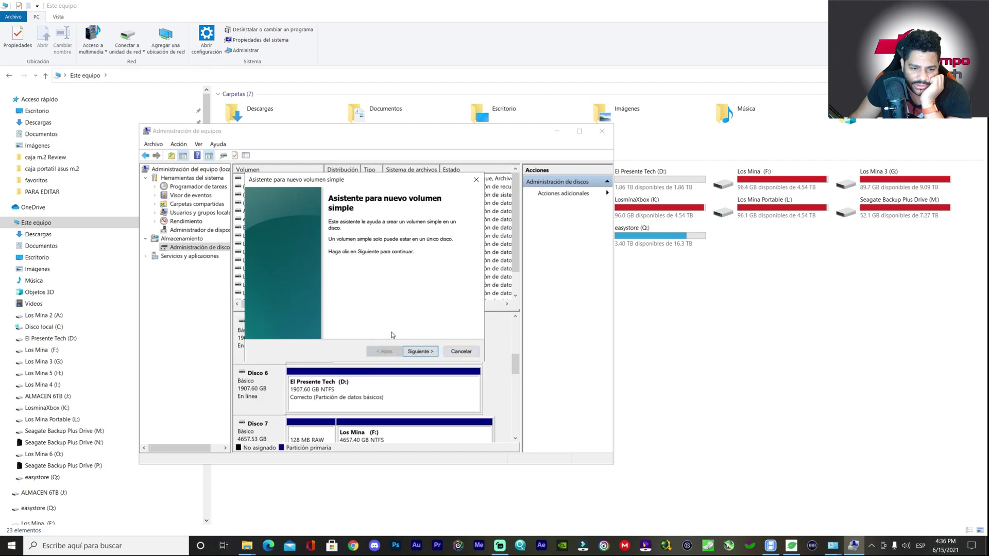
pyautogui.click(421, 352)
pyautogui.click(424, 354)
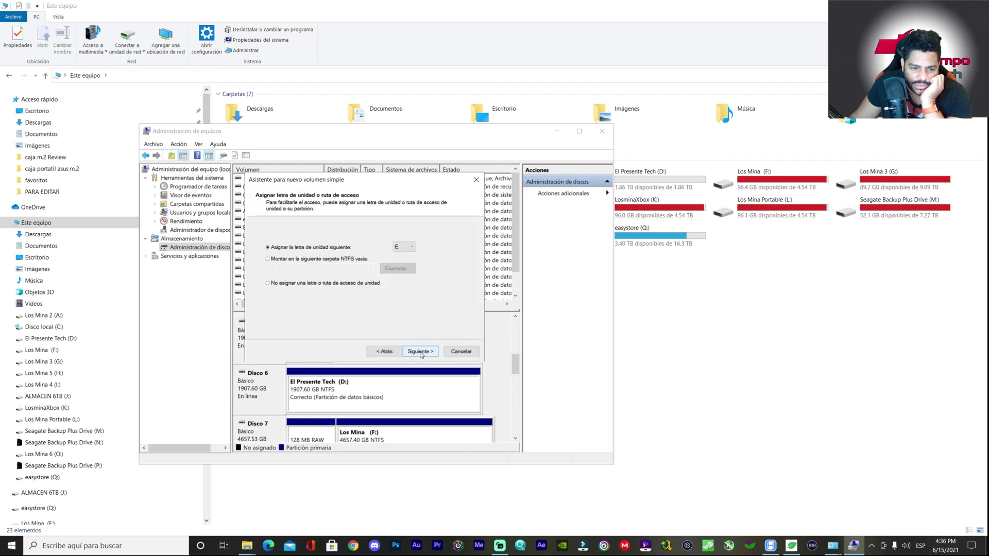
pyautogui.click(421, 353)
pyautogui.moveTo(408, 299); pyautogui.dragTo(319, 297)
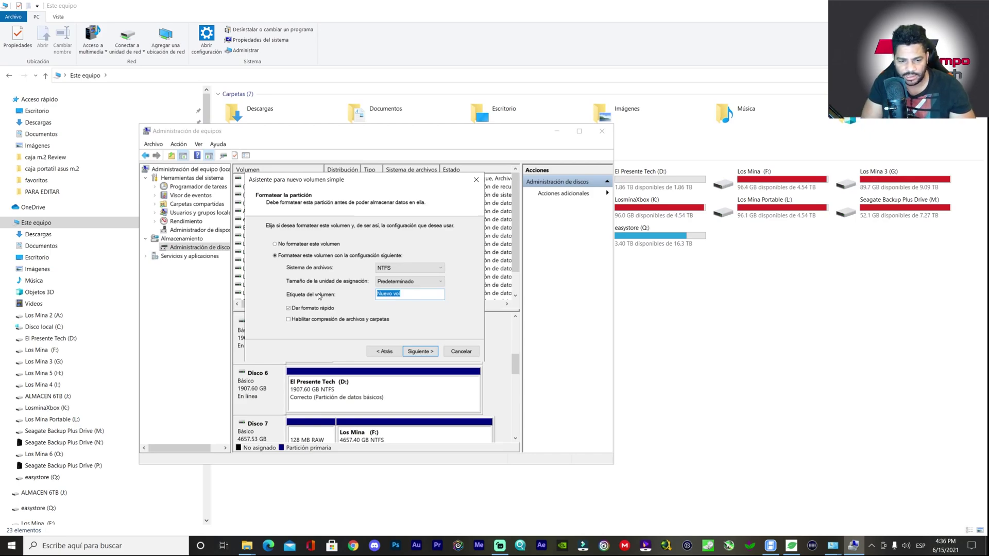
pyautogui.write('a')
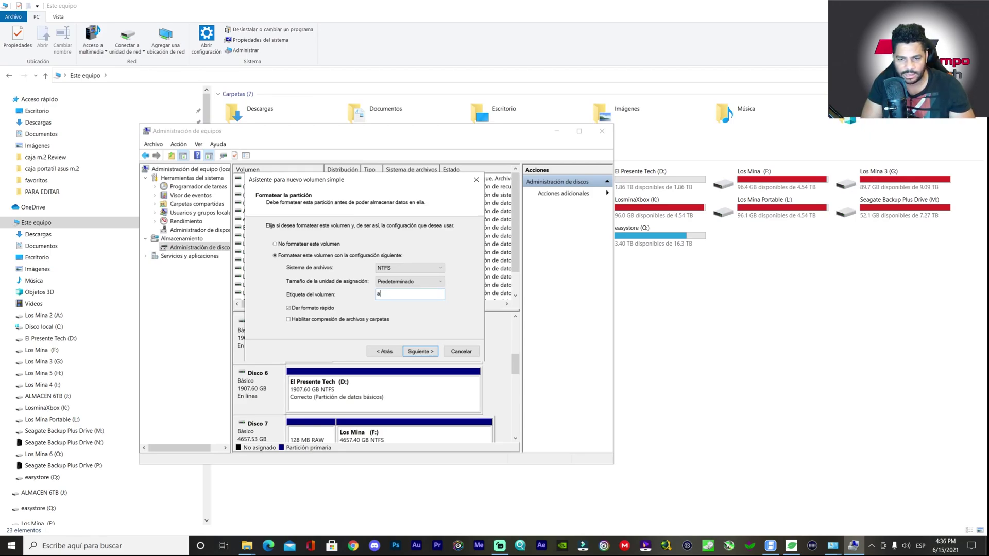
pyautogui.write('Fa')
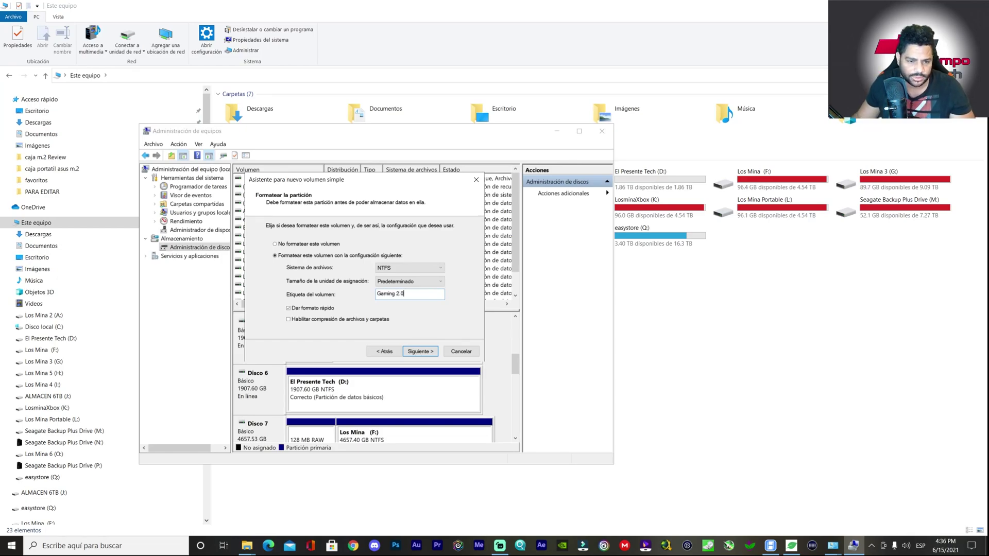
pyautogui.click(419, 352)
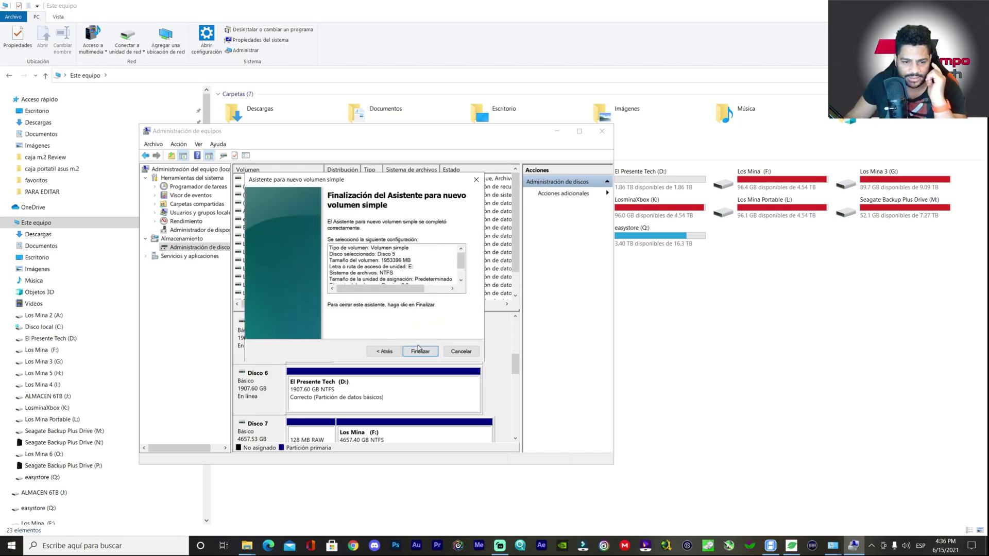
pyautogui.click(419, 351)
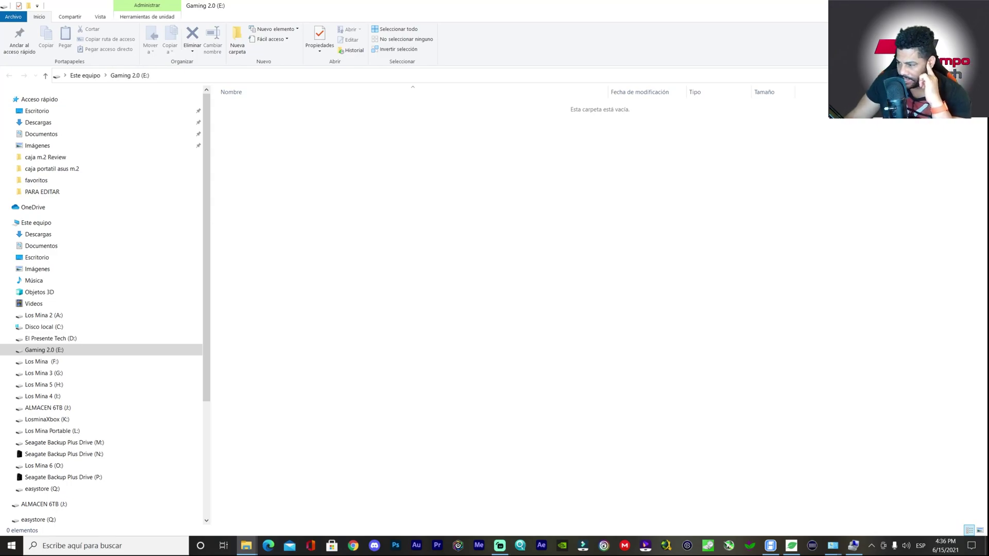
# - Close the Gaming 2.0 (E:) and Administración de equipos windows, and check the El Presente Tech (D:) and Gaming 2.0 (E:) drives under Este equipo
pyautogui.hotkey('alt', 'F4')
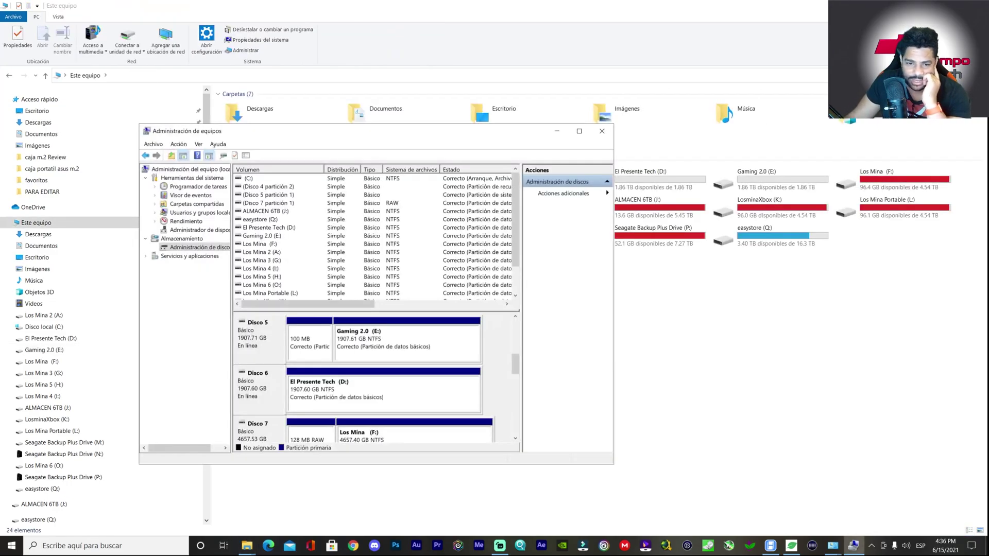
pyautogui.click(609, 129)
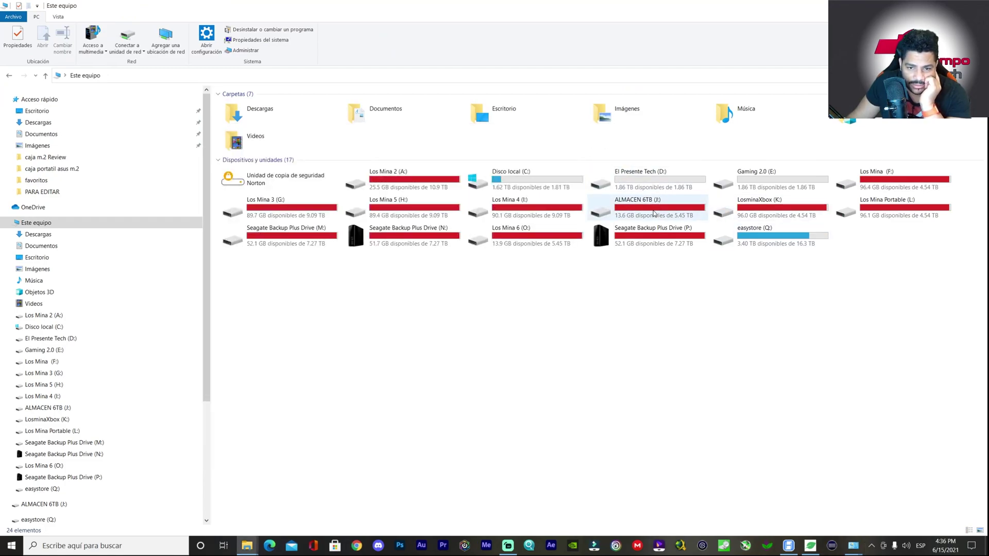
pyautogui.click(664, 177)
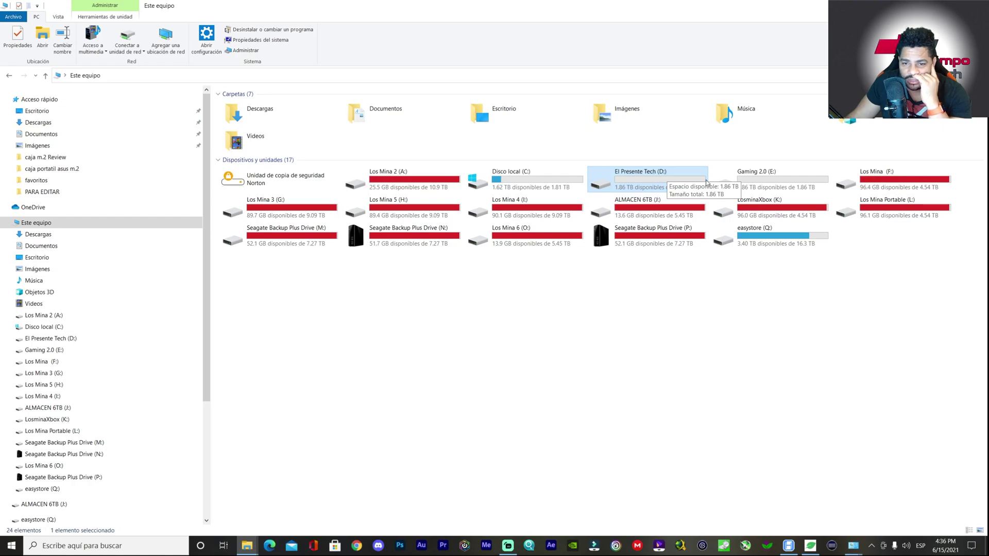
pyautogui.click(753, 184)
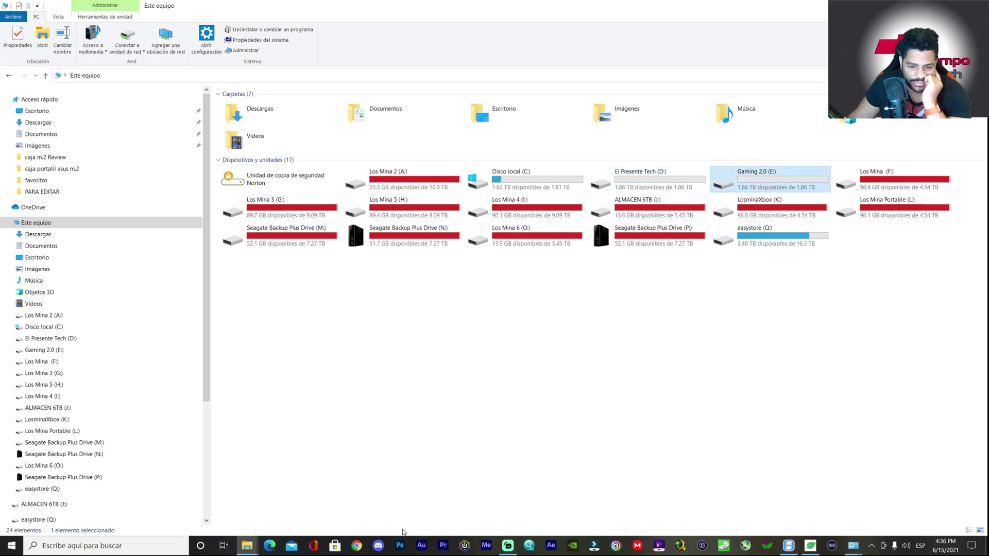
# - Check the drives in the open Crear grupo de almacenamiento window, then close the open windows and refresh the desktop
pyautogui.moveTo(853, 546)
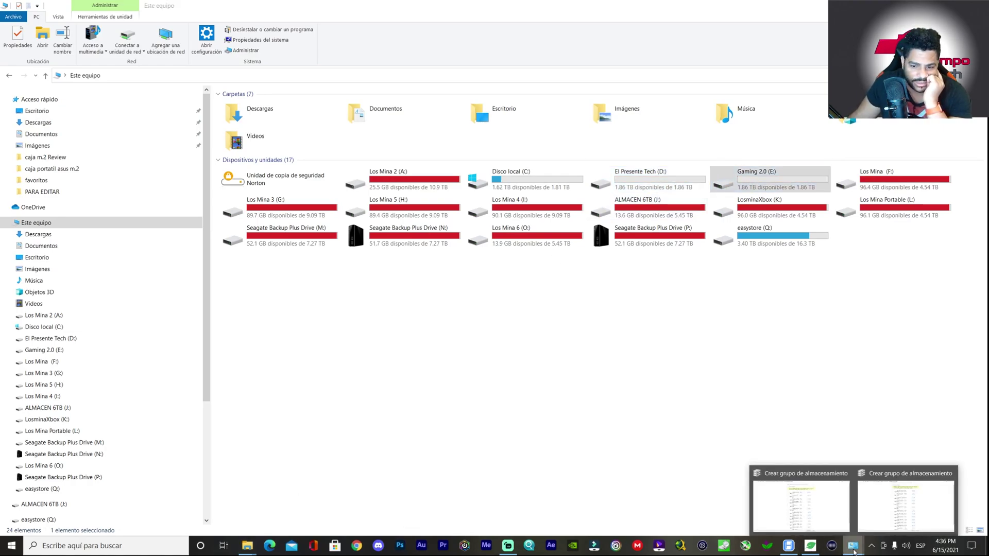
pyautogui.click(927, 496)
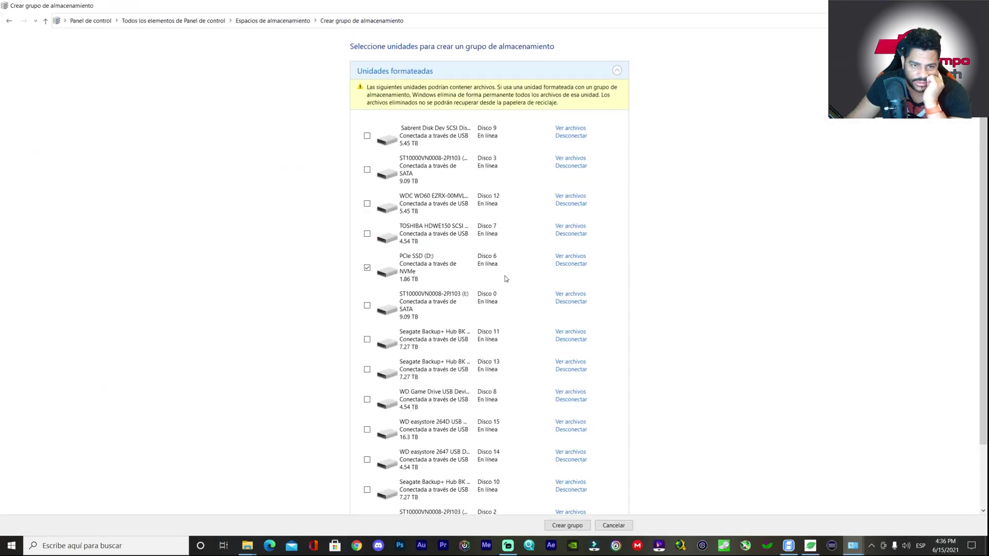
pyautogui.scroll(1, 505, 278)
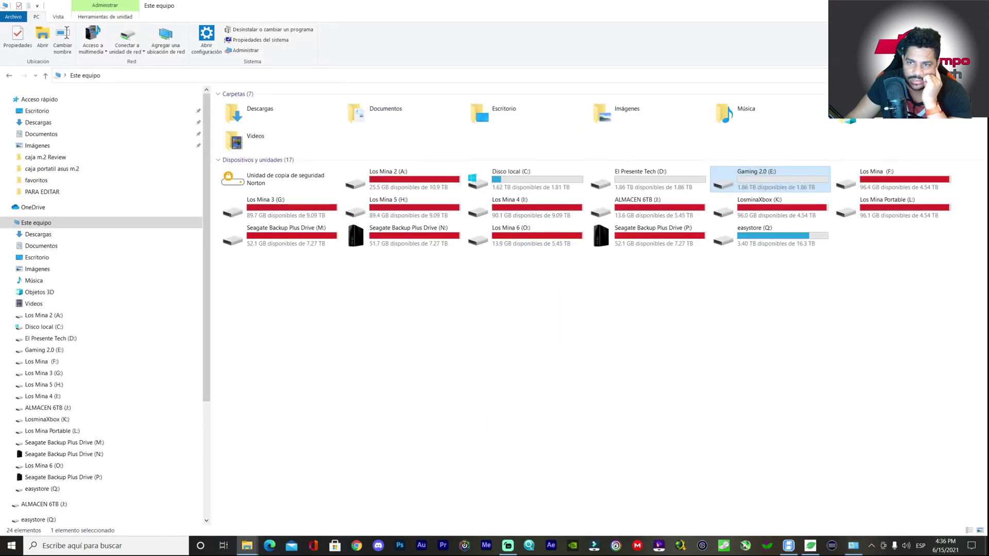
pyautogui.click(854, 546)
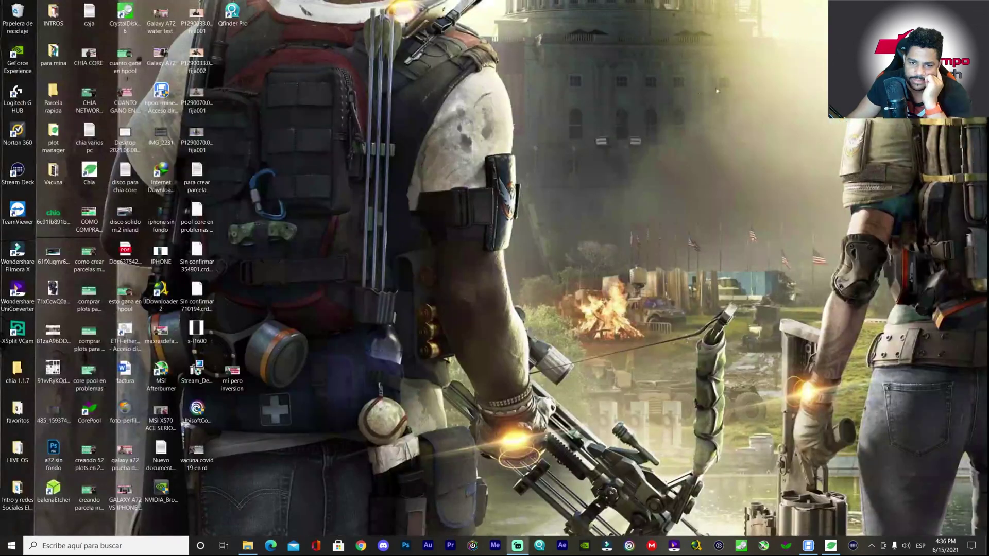
pyautogui.rightClick(716, 90)
pyautogui.click(608, 117)
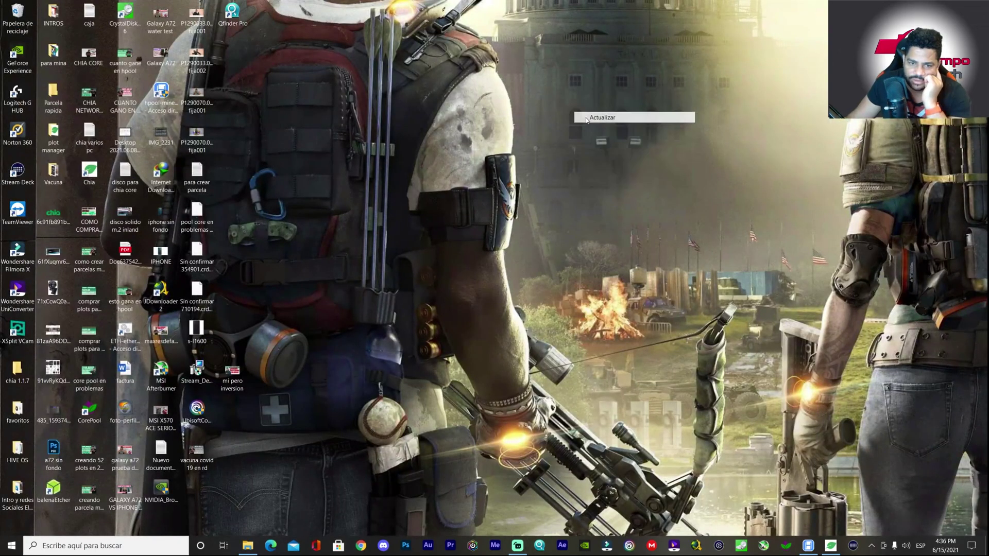
# - Reopen Administrar espacios de almacenamiento from the recent searches and start creating a new storage pool, allowing the administrator request
pyautogui.click(120, 549)
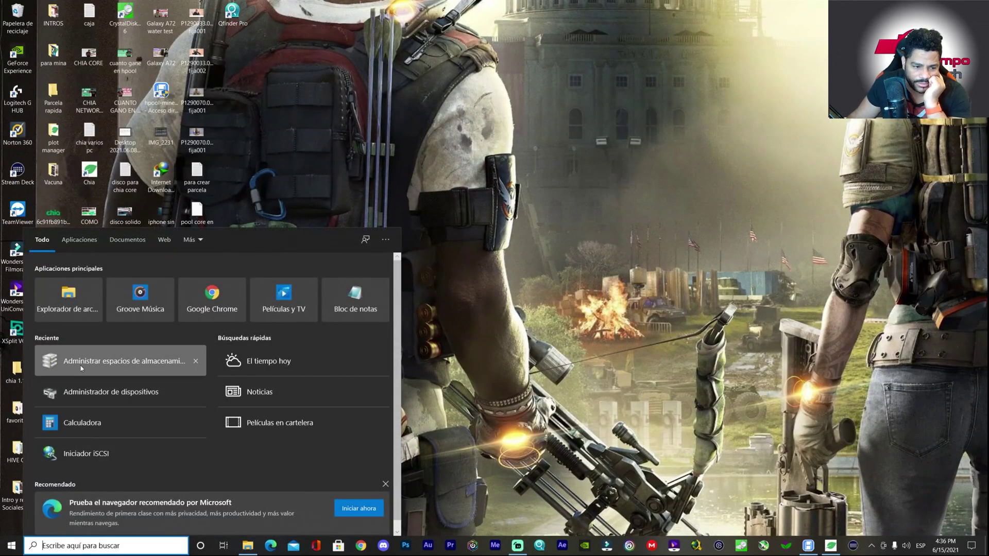
pyautogui.click(172, 352)
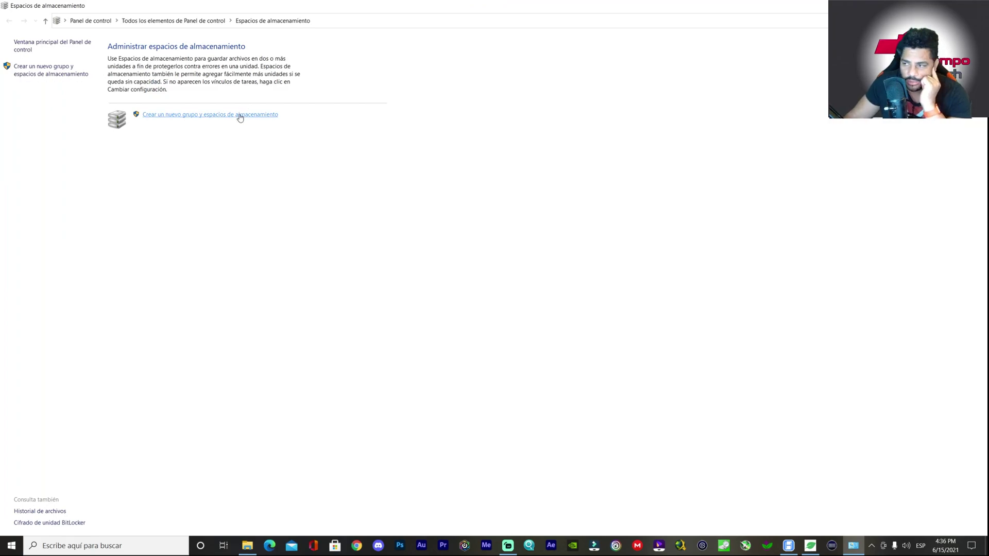
pyautogui.click(223, 118)
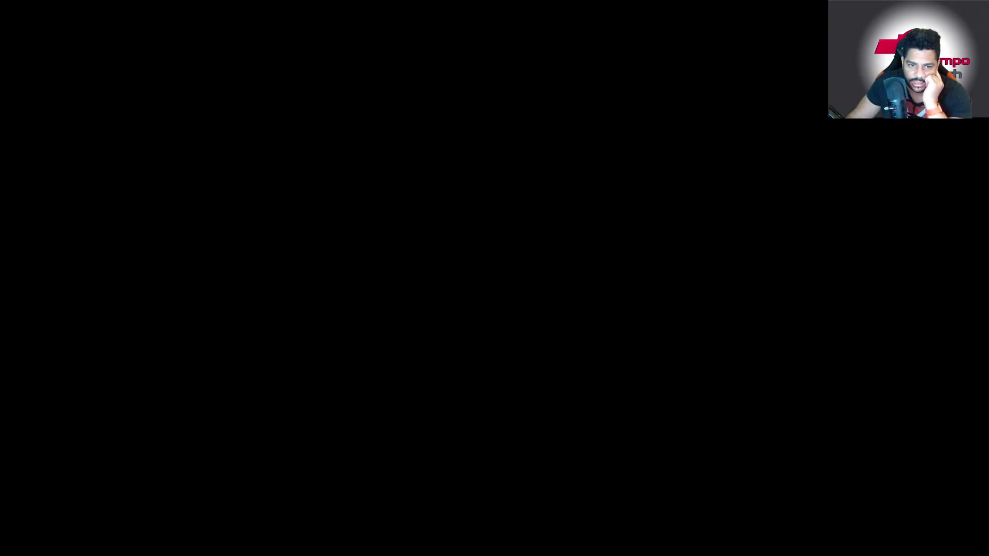
pyautogui.click(474, 246)
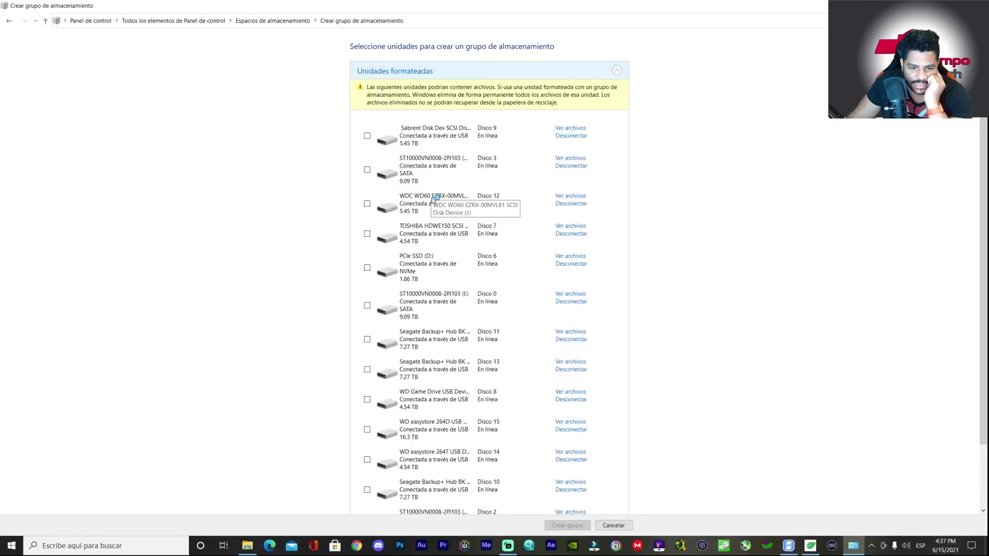
# - Look over the formatted drives, and check the Parcelas and Granja pages in Chia Blockchain and the plot paths in HPool-Miner-Chia, minimizing both
pyautogui.scroll(-1, 439, 223)
pyautogui.scroll(-1, 441, 223)
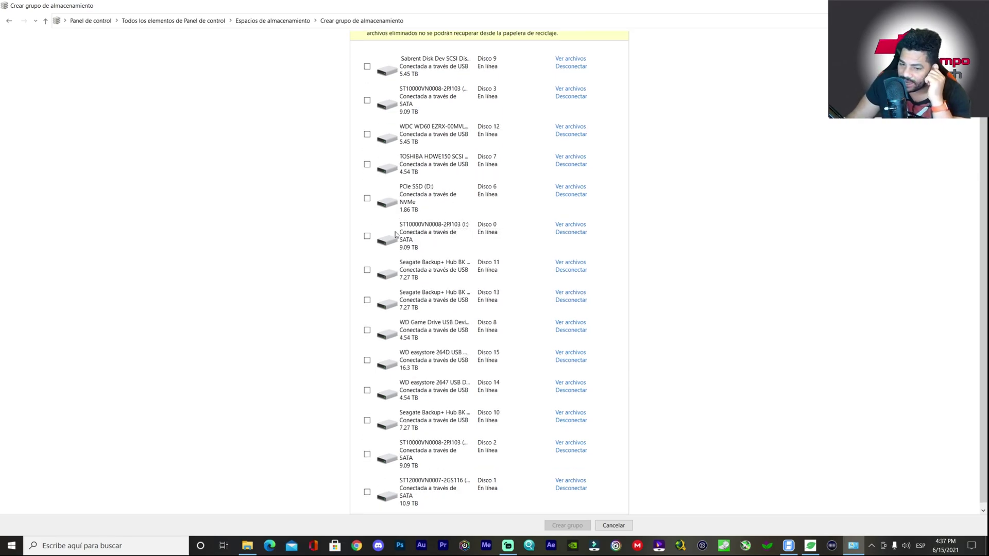
pyautogui.click(810, 545)
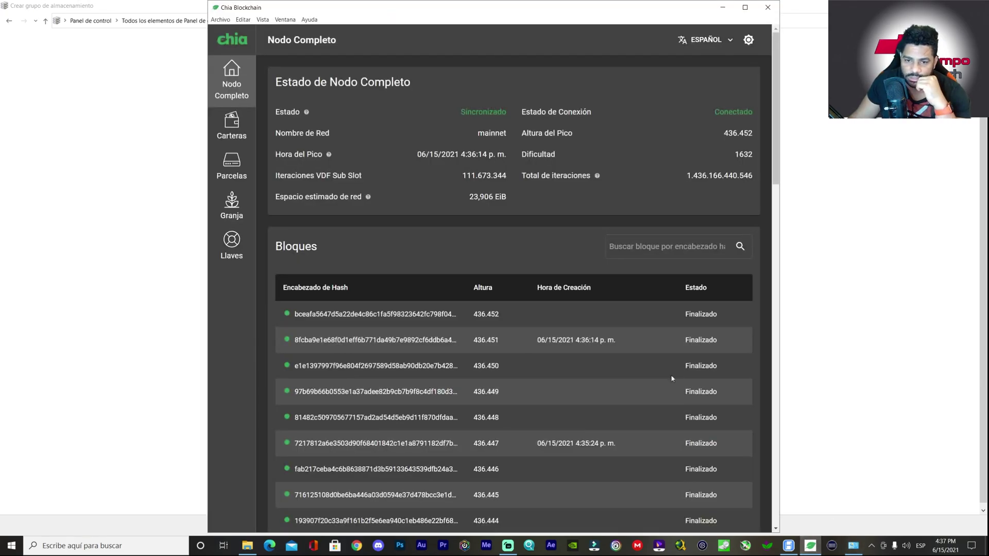
pyautogui.click(232, 166)
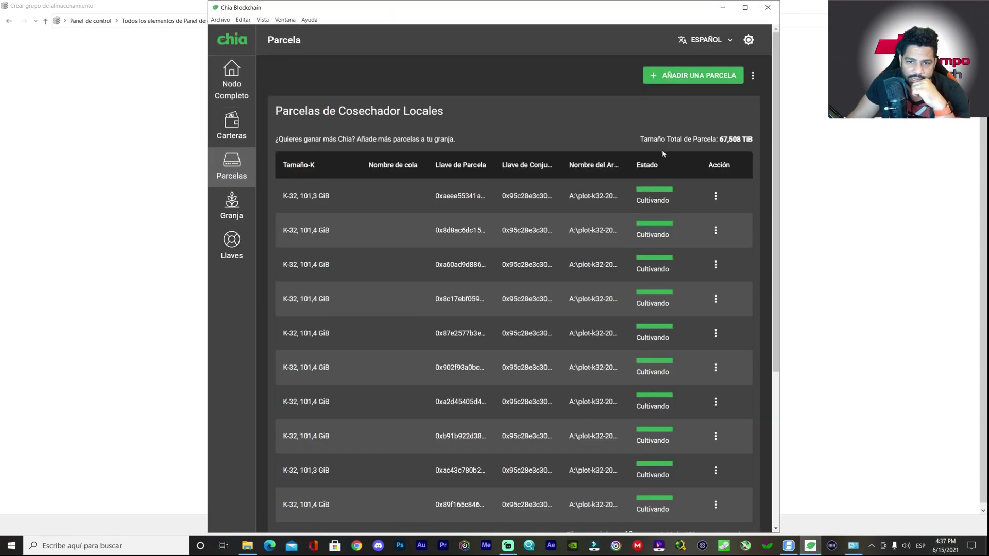
pyautogui.click(245, 208)
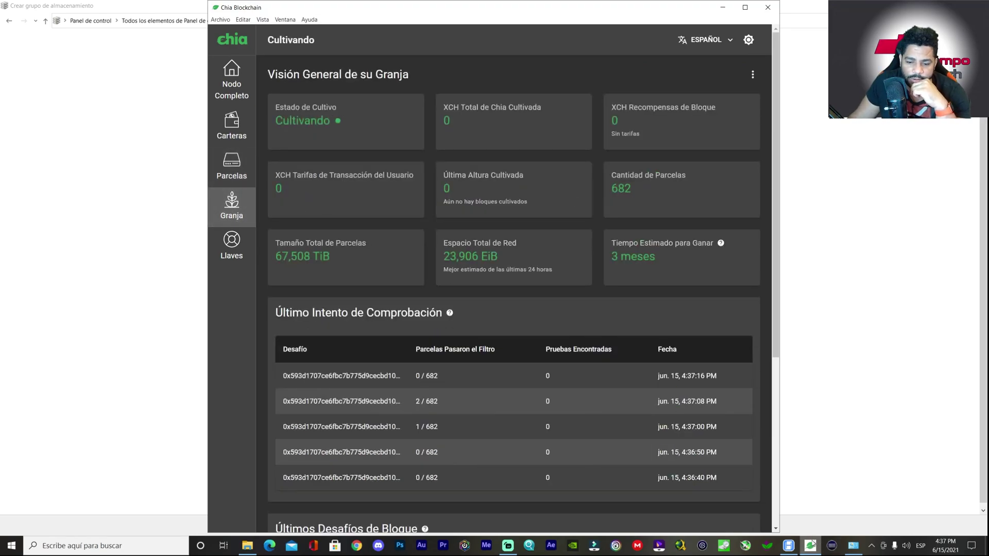
pyautogui.click(790, 546)
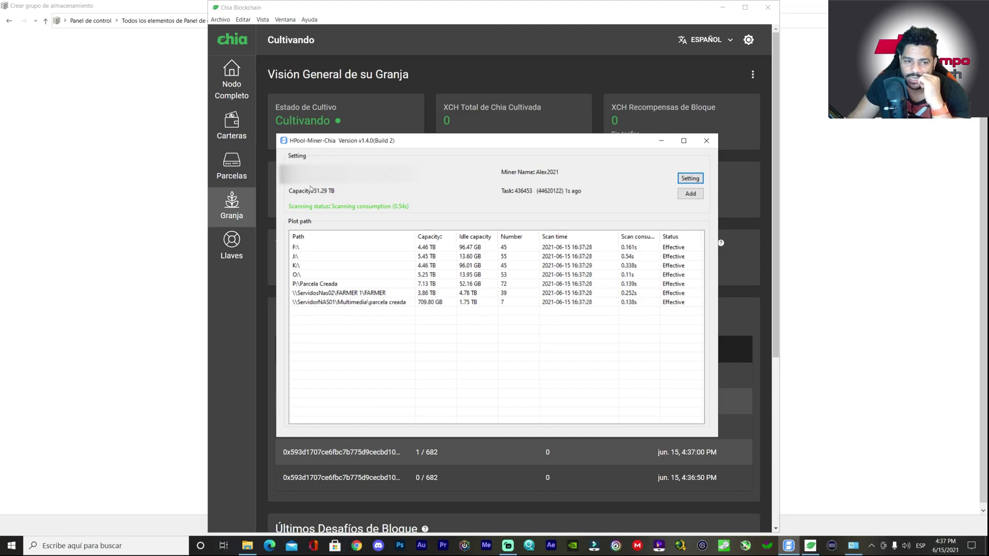
pyautogui.click(661, 141)
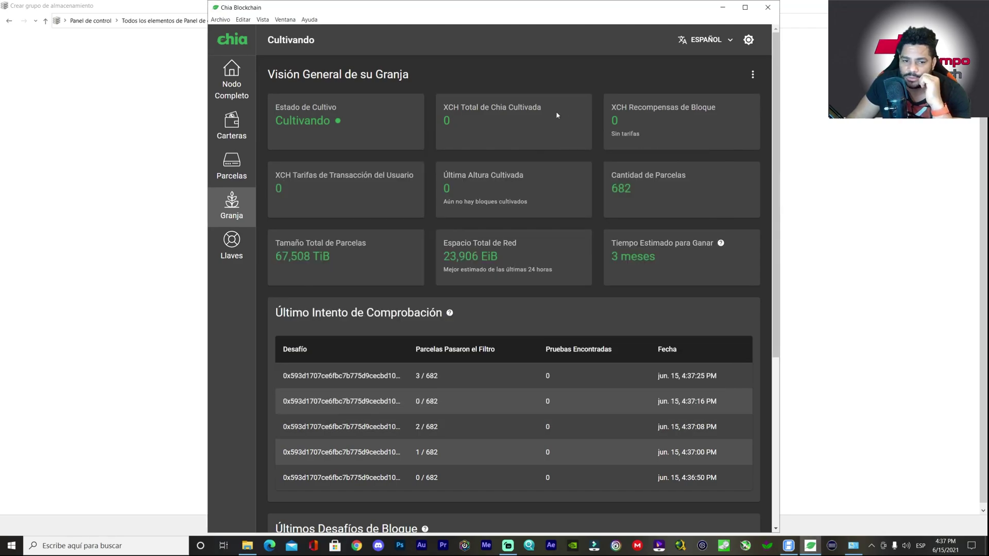
pyautogui.click(723, 8)
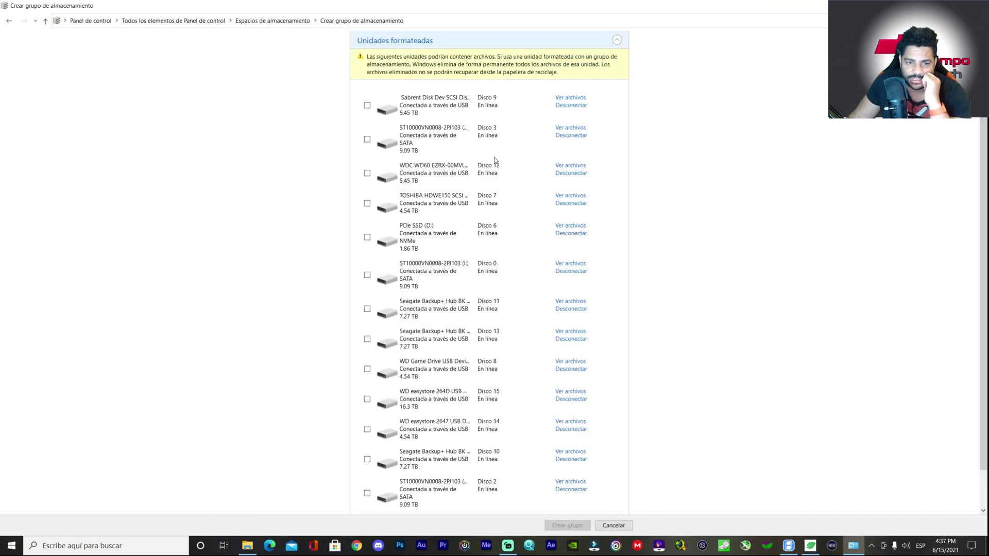
# - Review the formatted drives offered for the storage pool and select the 1.86 TB PCIe SSD (D:) on Disco 6
pyautogui.scroll(1, 494, 160)
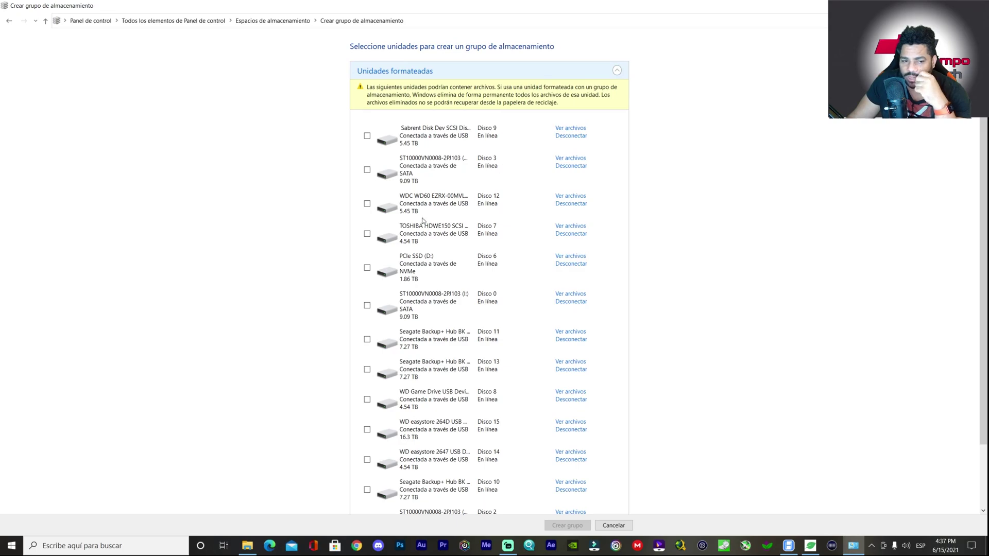
pyautogui.scroll(-1, 427, 227)
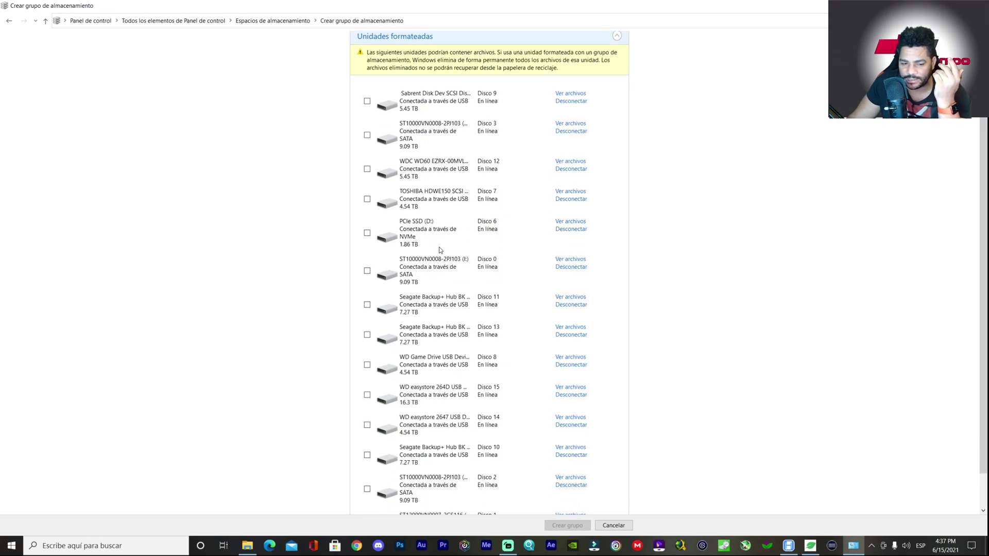
pyautogui.scroll(-1, 441, 248)
pyautogui.scroll(1, 427, 232)
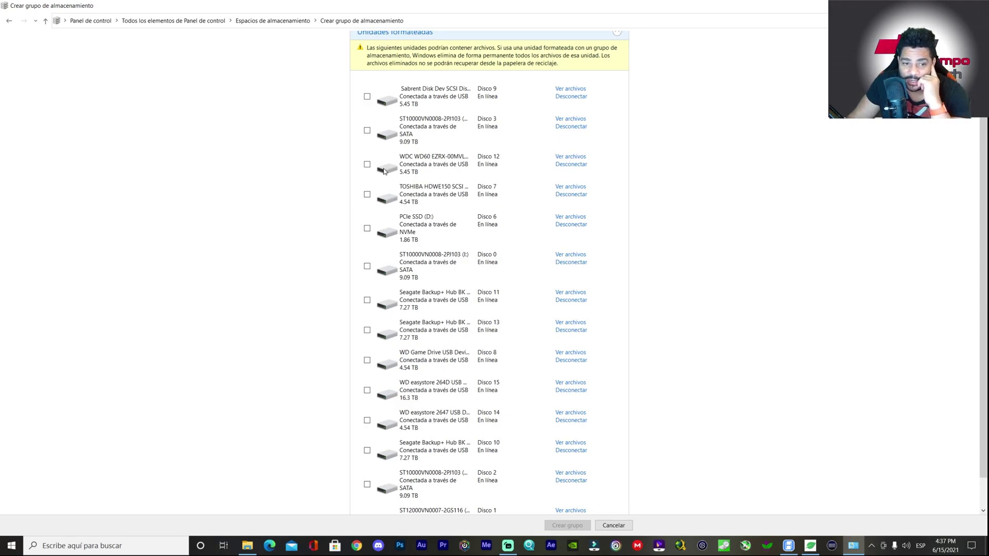
pyautogui.scroll(-1, 417, 252)
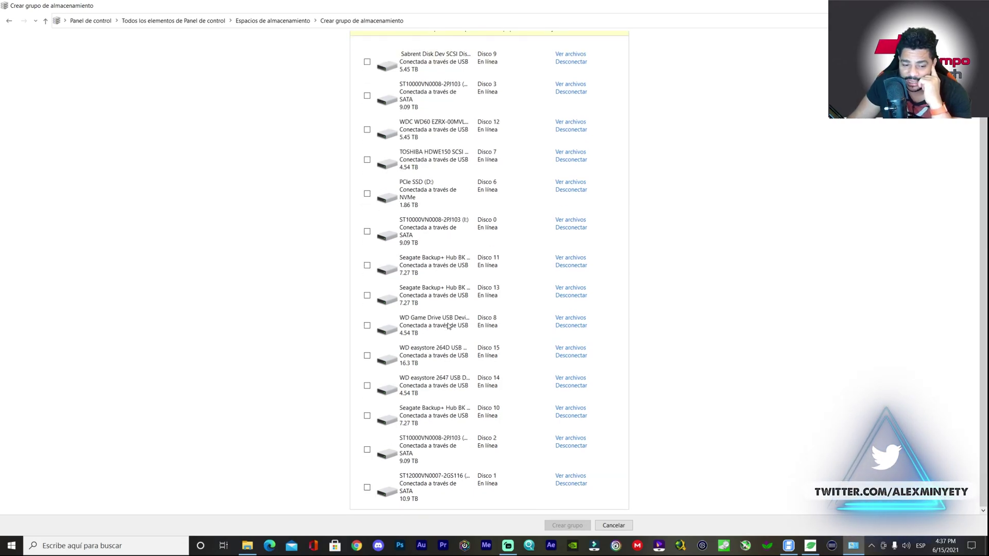
pyautogui.scroll(3, 448, 325)
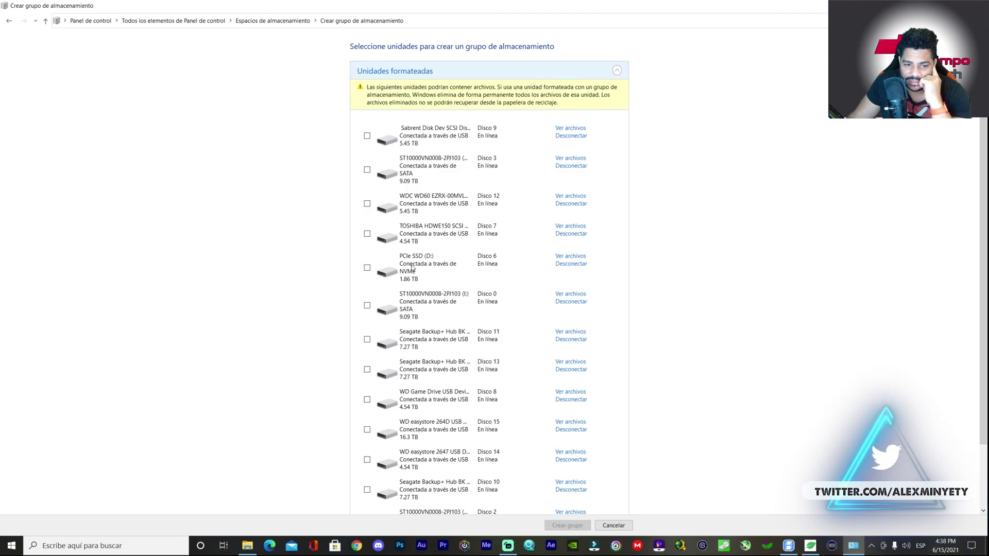
pyautogui.click(367, 267)
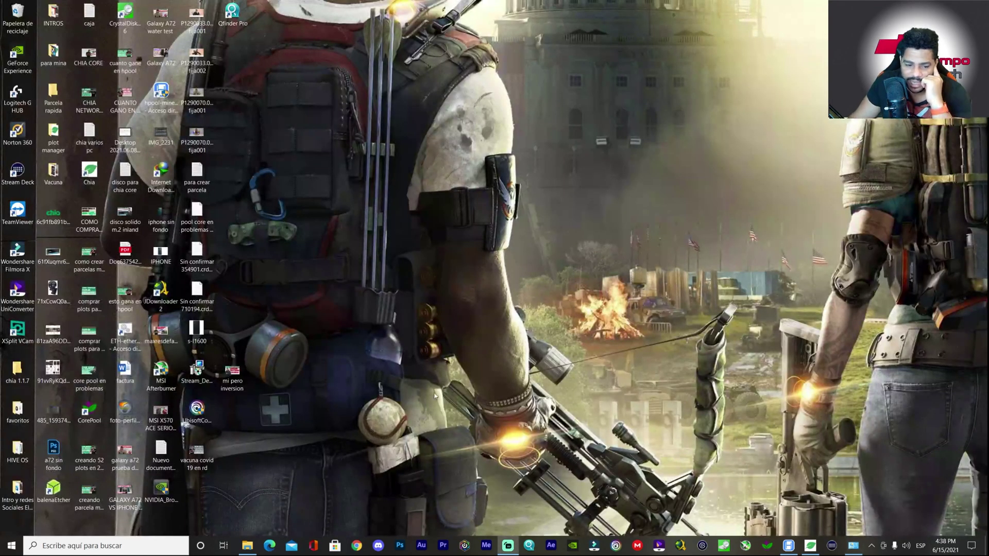
# - Switch to File Explorer and select Gaming 2.0 (E:) under Este equipo to compare it with El Presente Tech (D:)
pyautogui.click(247, 545)
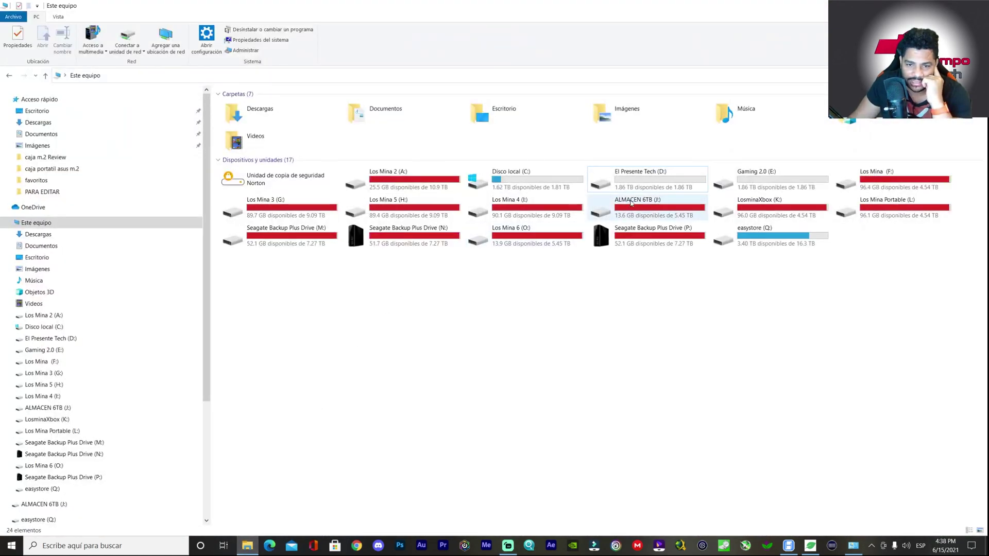
pyautogui.click(722, 185)
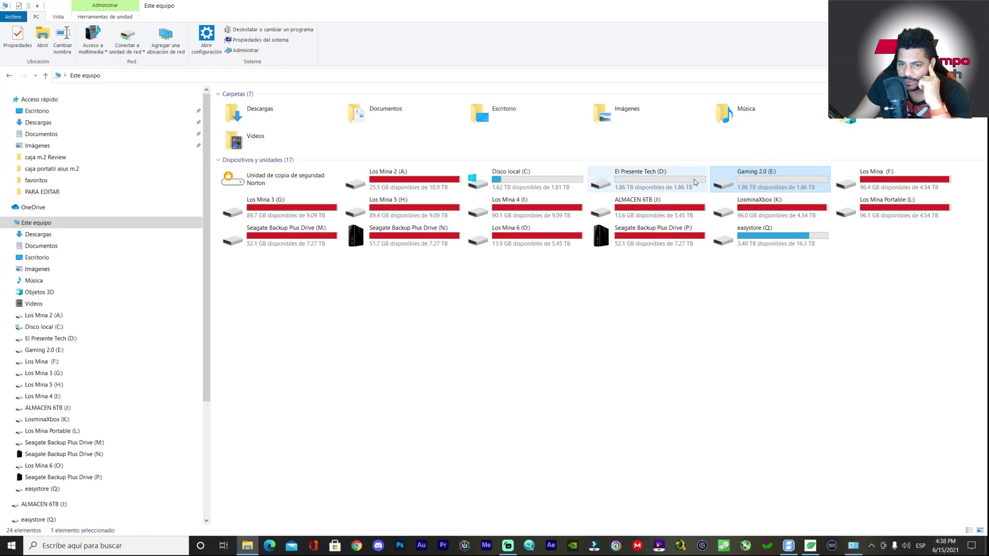